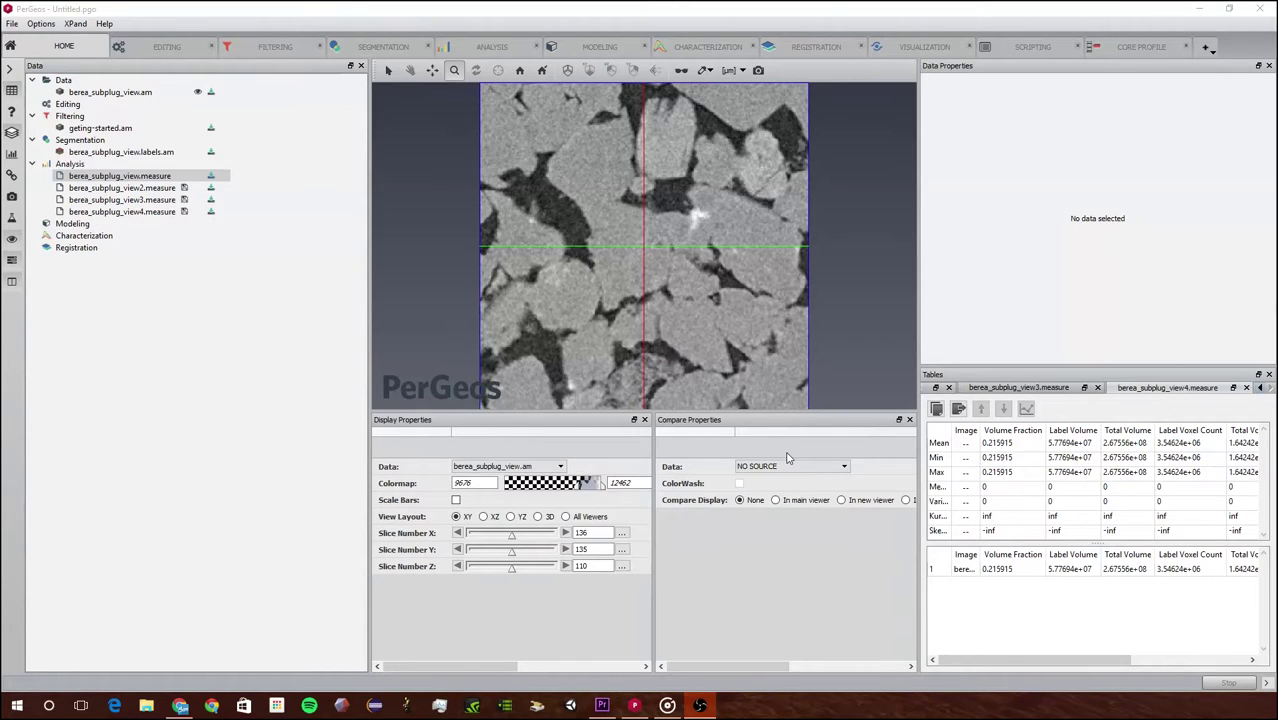
Delete the berea_subplug_view2, view3 and view4 measure results from the Data tree.
left_click(125, 188)
left_click(139, 213)
key("Delete")
key("Delete")
key("Delete")
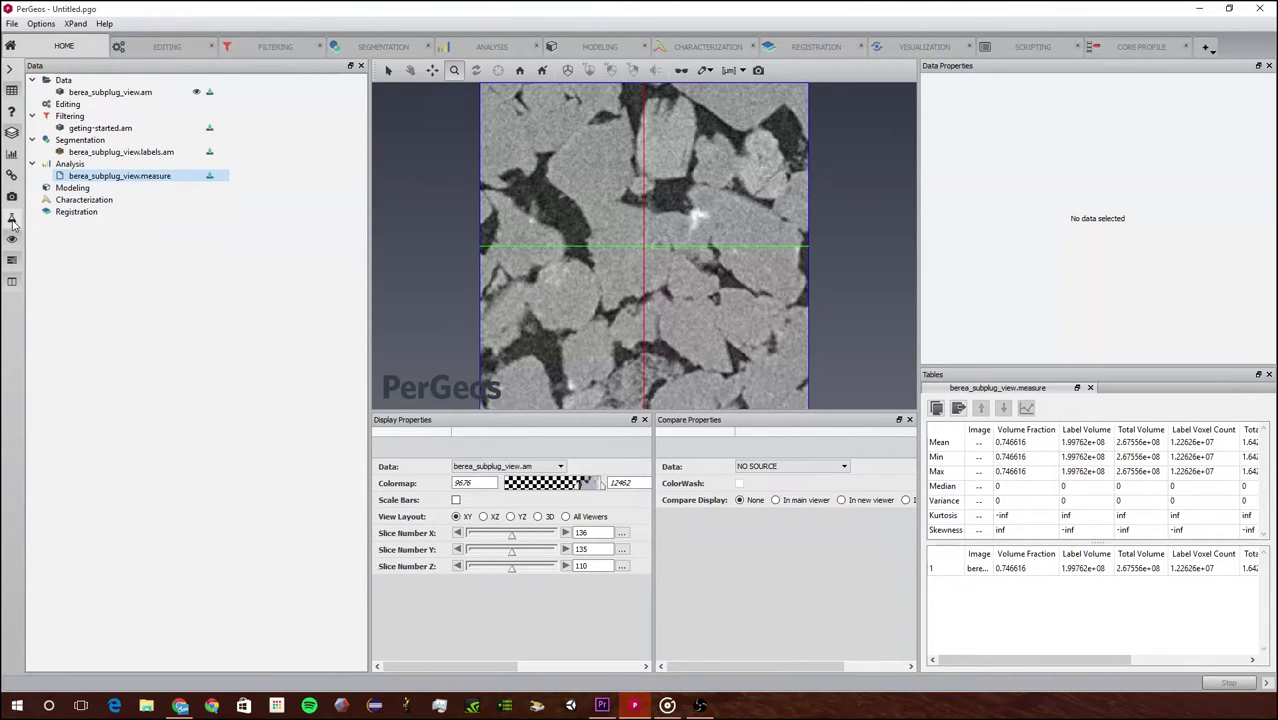
Open the Recipes panel and check the context options of getting-started.am and the labels dataset.
left_click(11, 219)
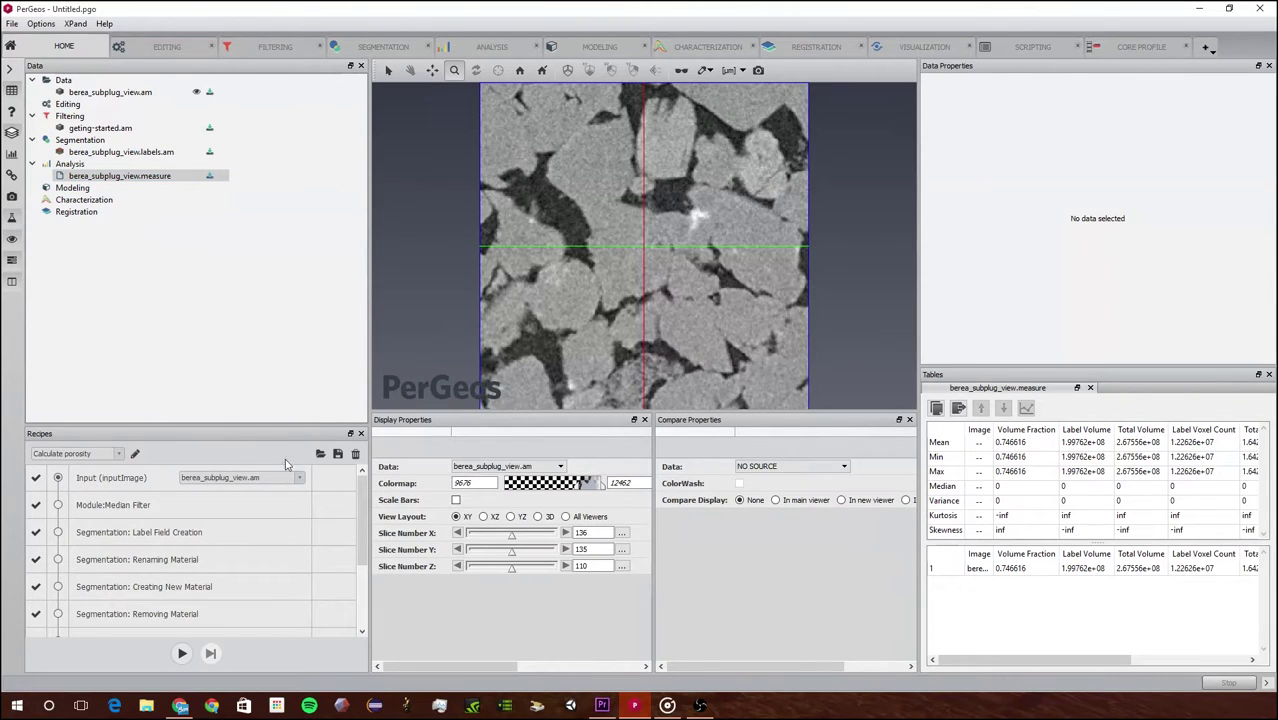
left_click(135, 129)
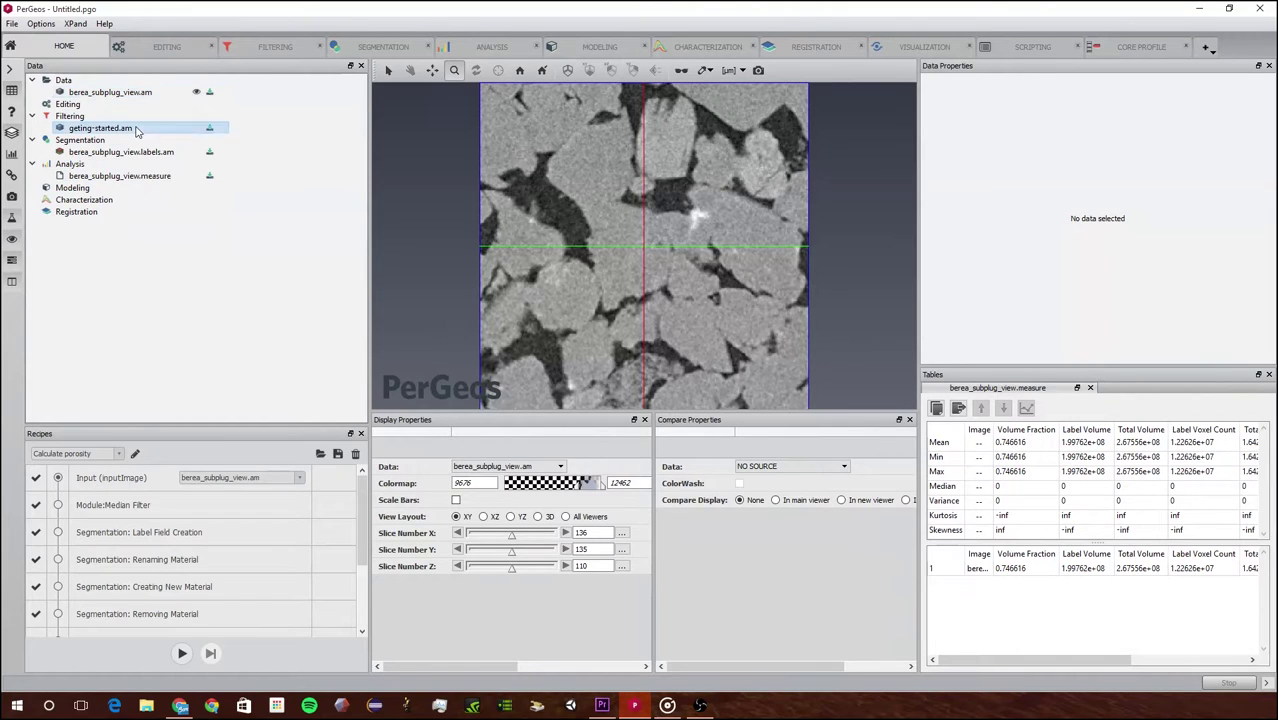
right_click(137, 130)
left_click(152, 127)
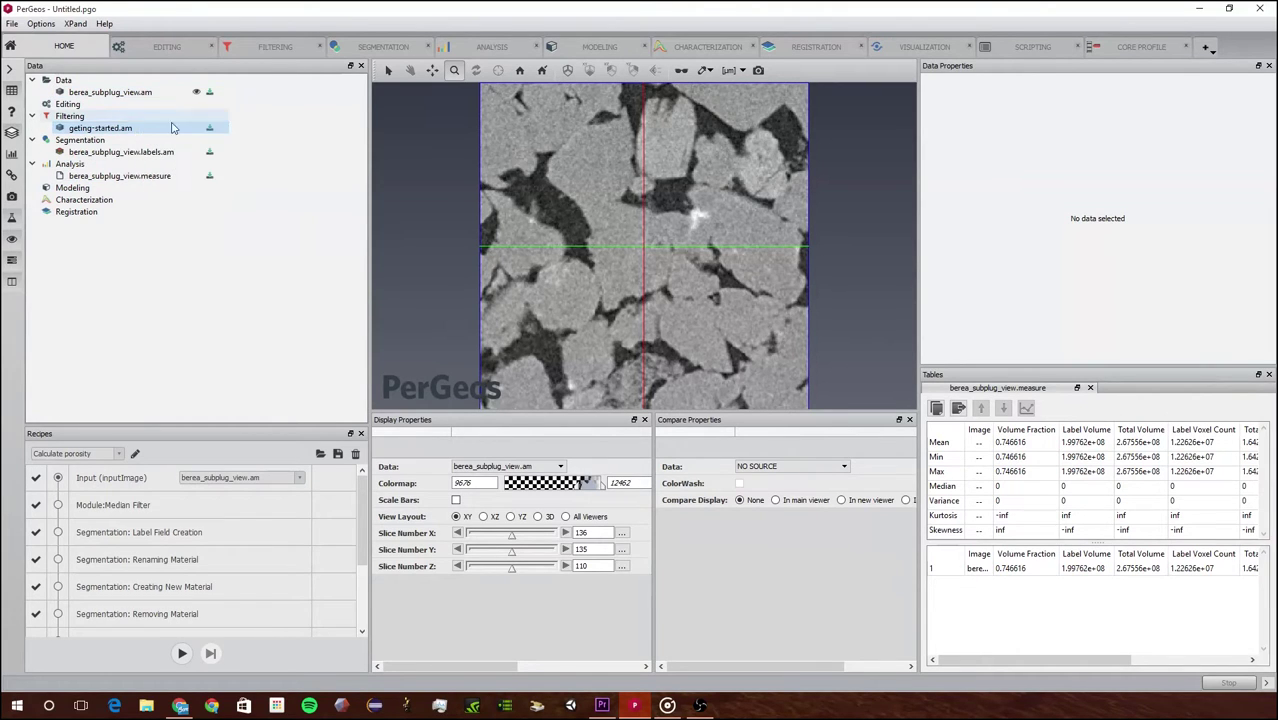
right_click(136, 129)
left_click(134, 154)
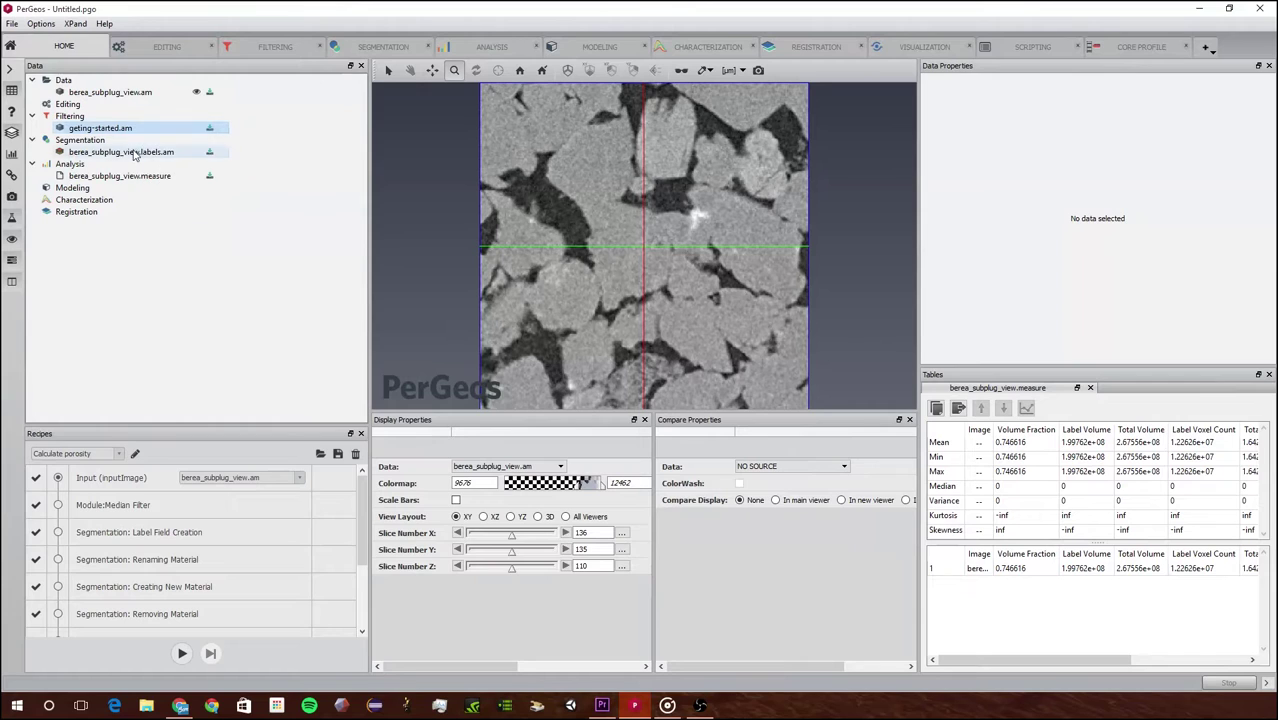
left_click(134, 154)
right_click(151, 158)
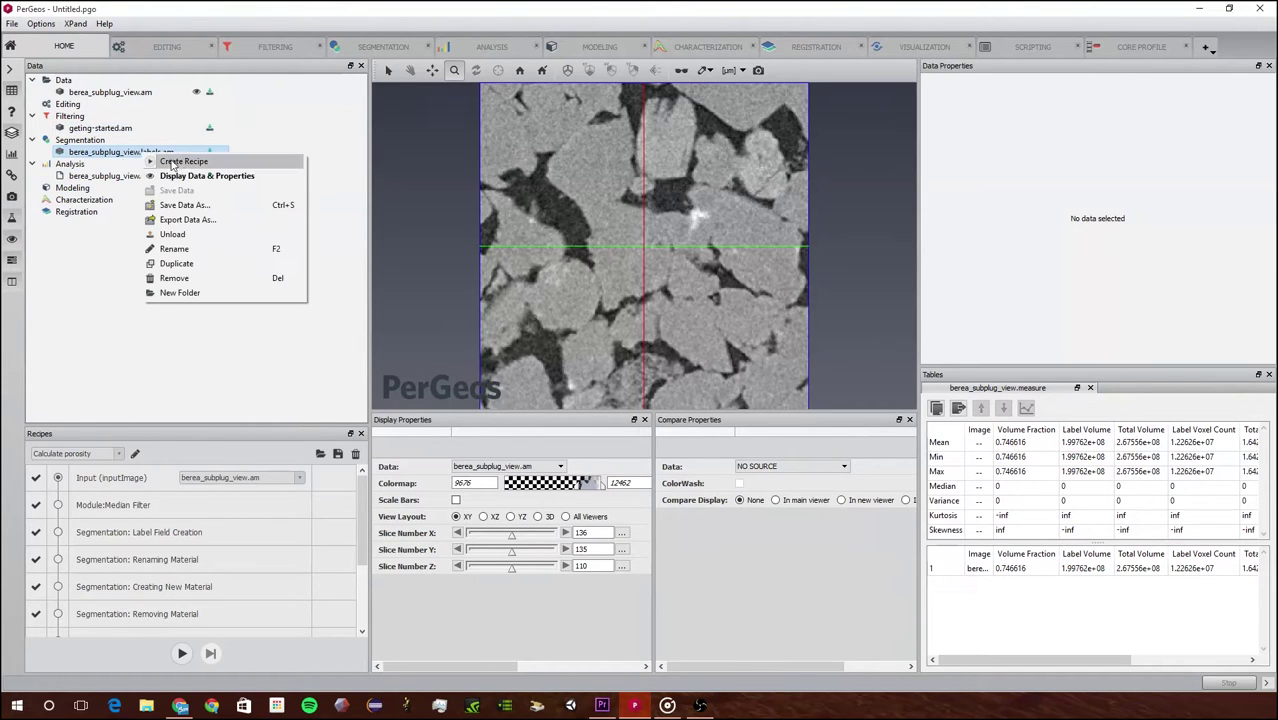
Create a recipe from the berea_subplug_view.measure result's history.
left_click(96, 176)
right_click(99, 180)
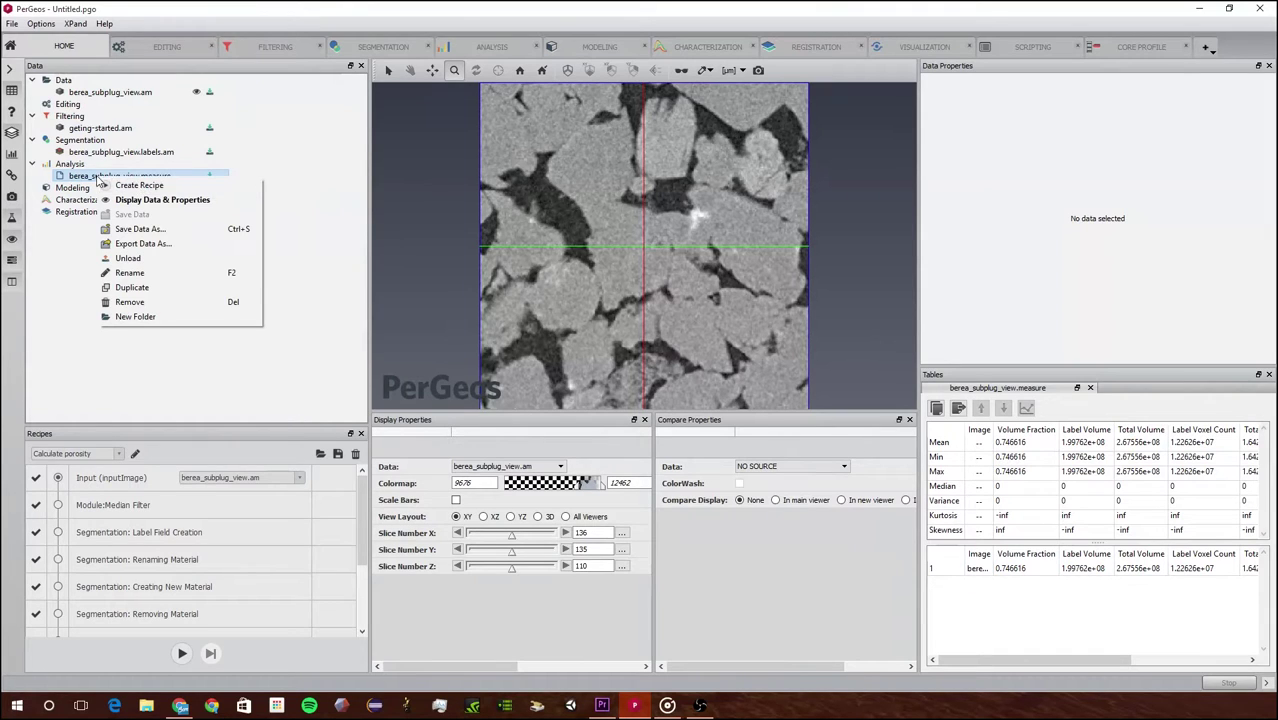
left_click(143, 186)
right_click(148, 180)
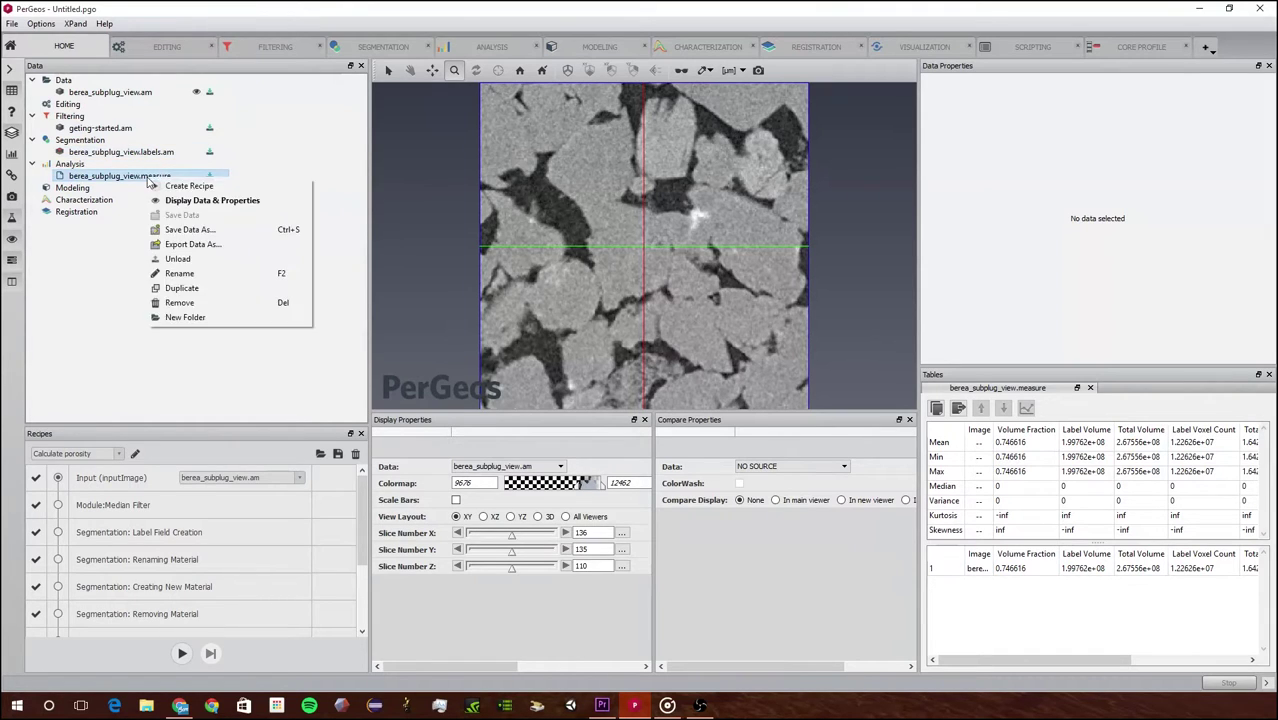
left_click(172, 187)
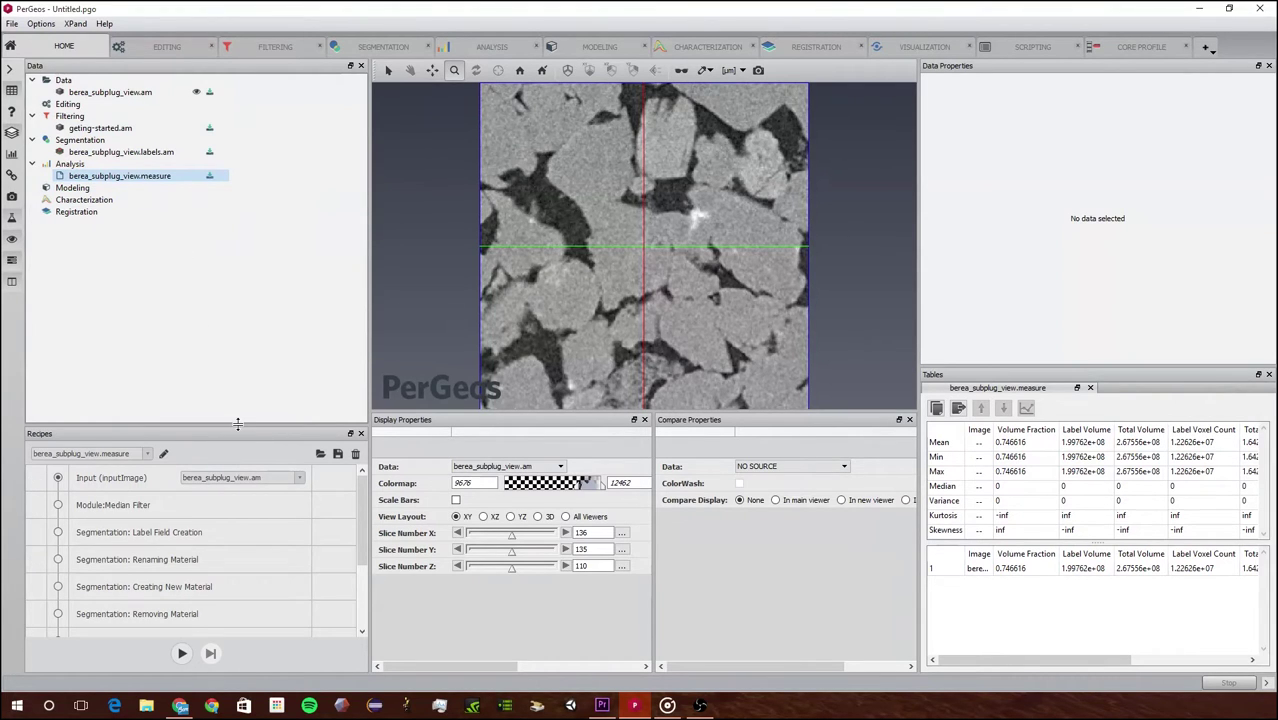
Enlarge the Recipes panel to show all steps and save the recipe as 'Calculate Porosity'.
left_click_drag(238, 424, 232, 279)
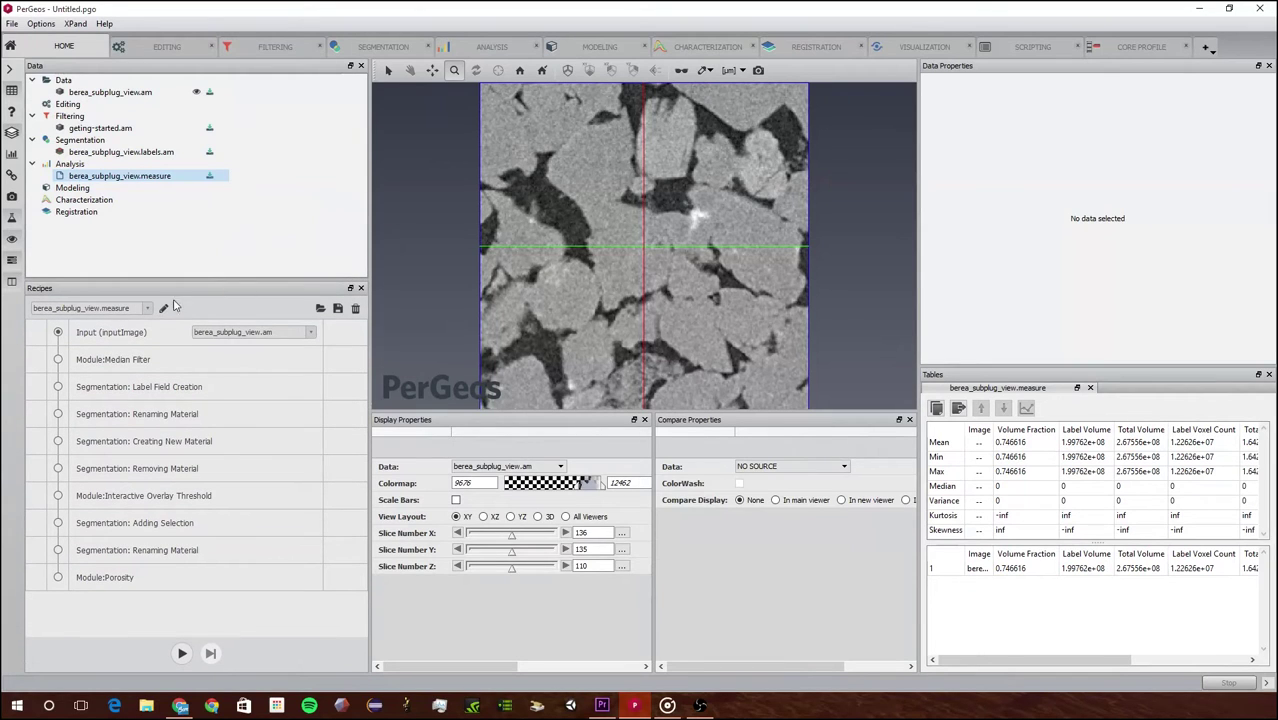
left_click(338, 310)
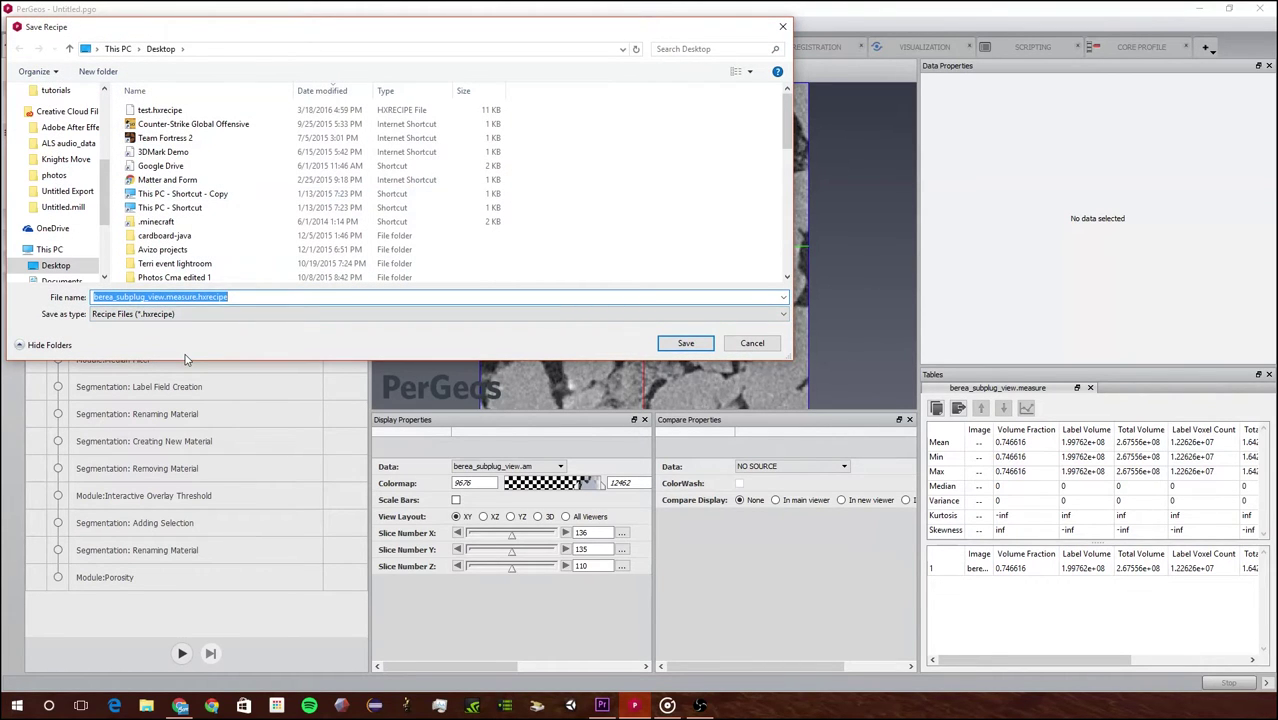
type("Ca")
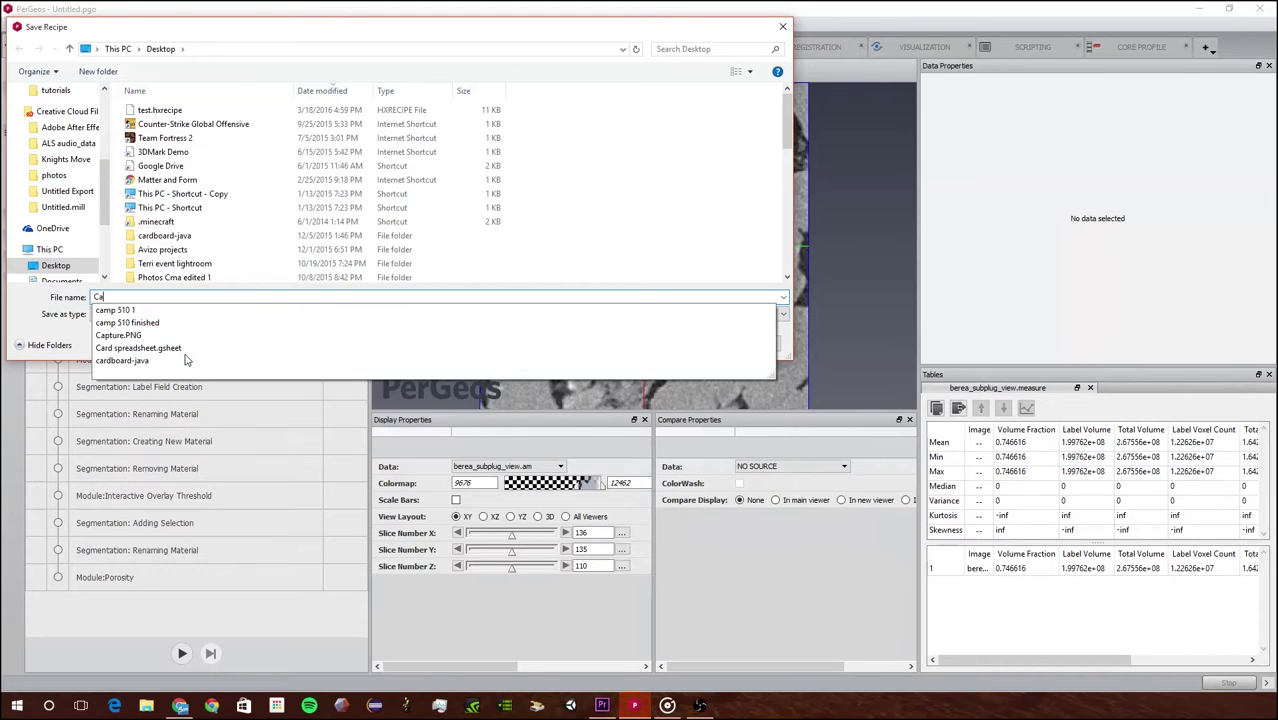
type("lculate")
type(" Pos")
key("BackSpace")
type("rosity")
key("Return")
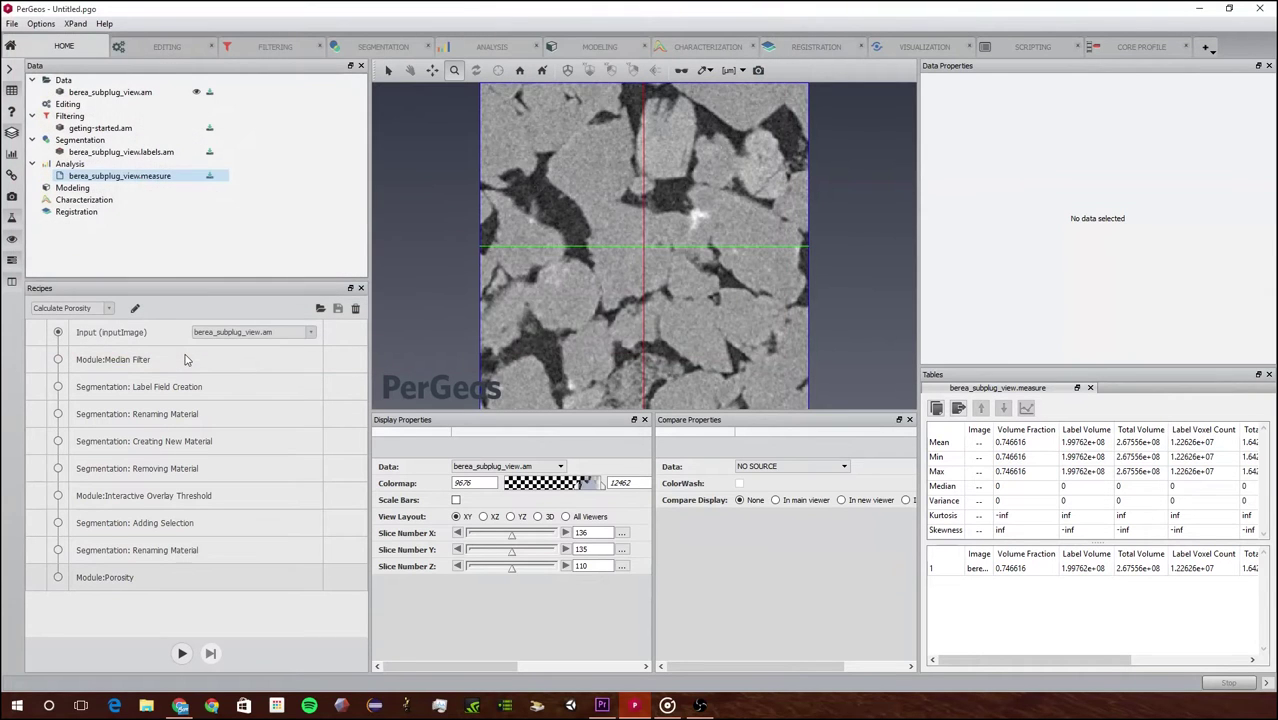
Run the recipe and inspect the new berea_subplug_view2.measure table, volume fraction 0.746616.
left_click(182, 655)
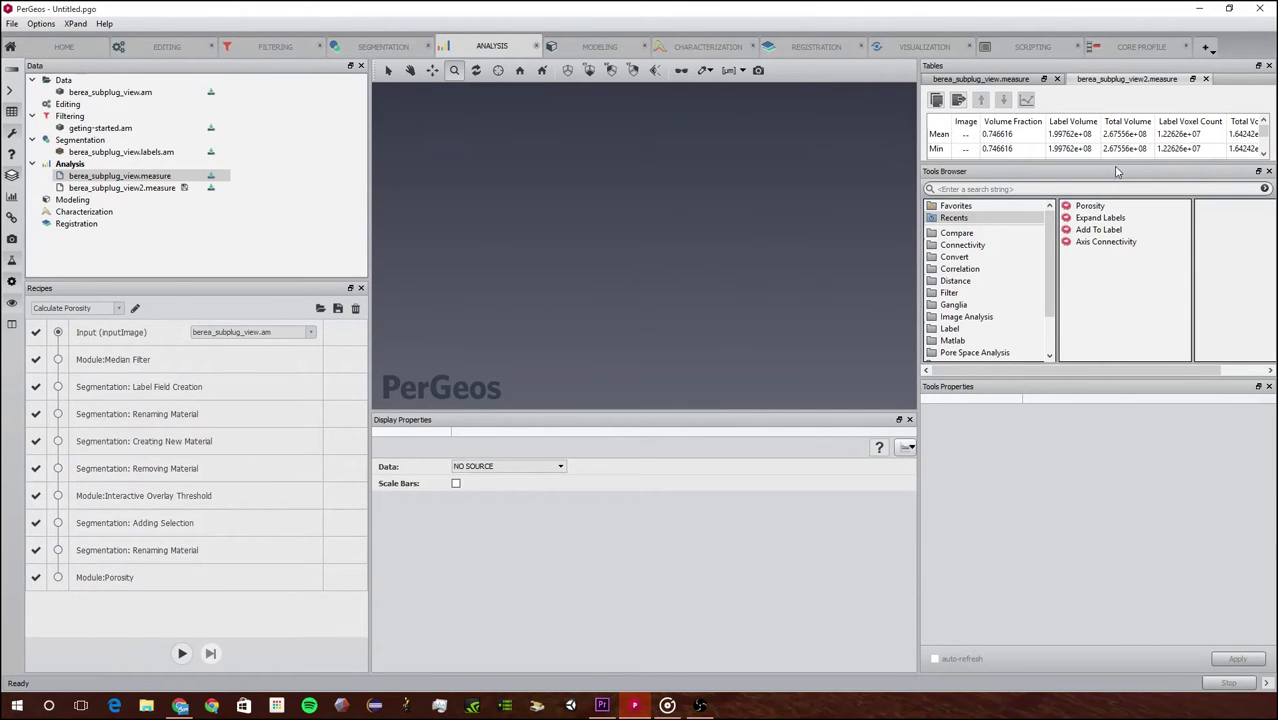
left_click_drag(1117, 172, 1060, 374)
left_click(996, 135)
left_click_drag(999, 152, 999, 164)
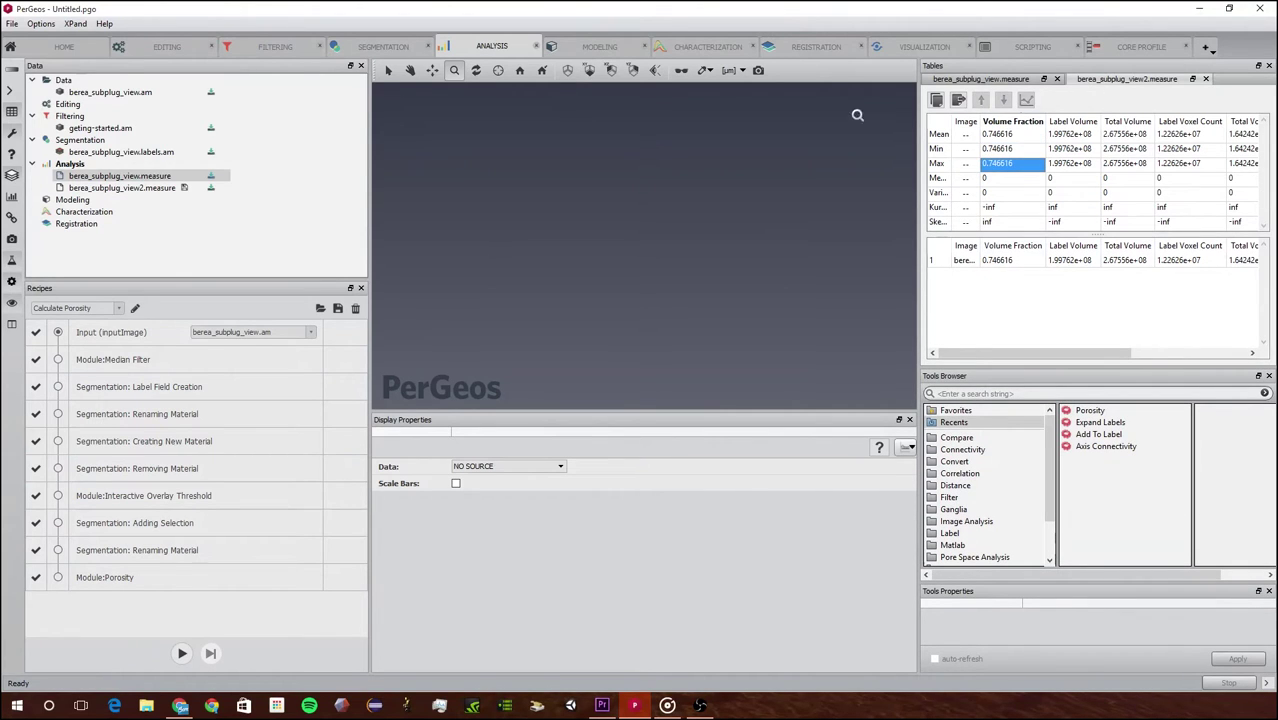
left_click(134, 190)
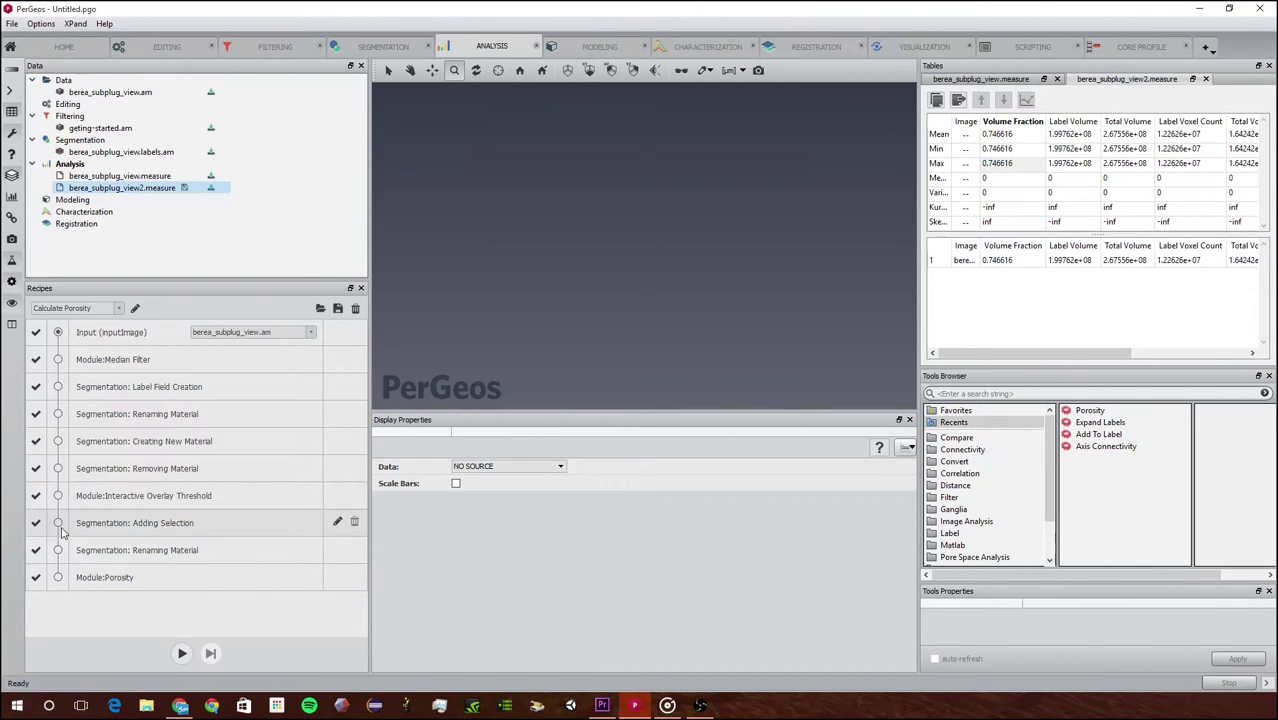
Add a breakpoint at Median Filter and run the recipe until it pauses there.
left_click(58, 359)
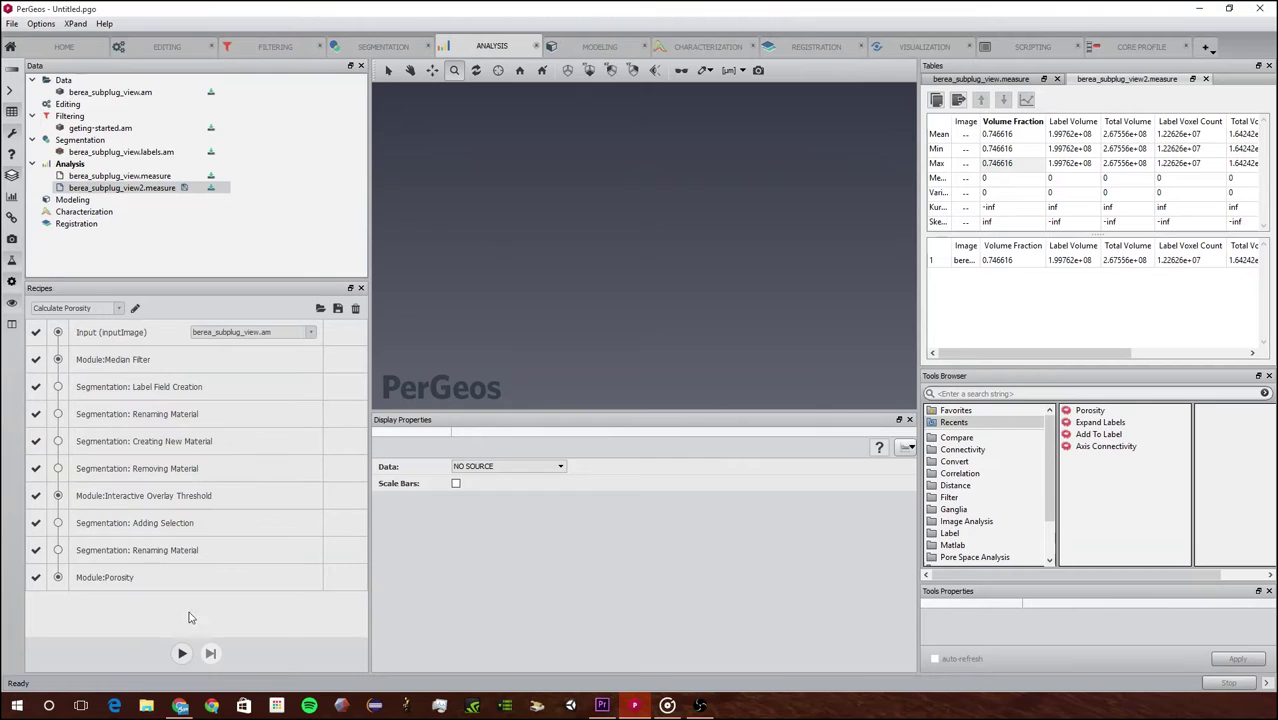
left_click(182, 653)
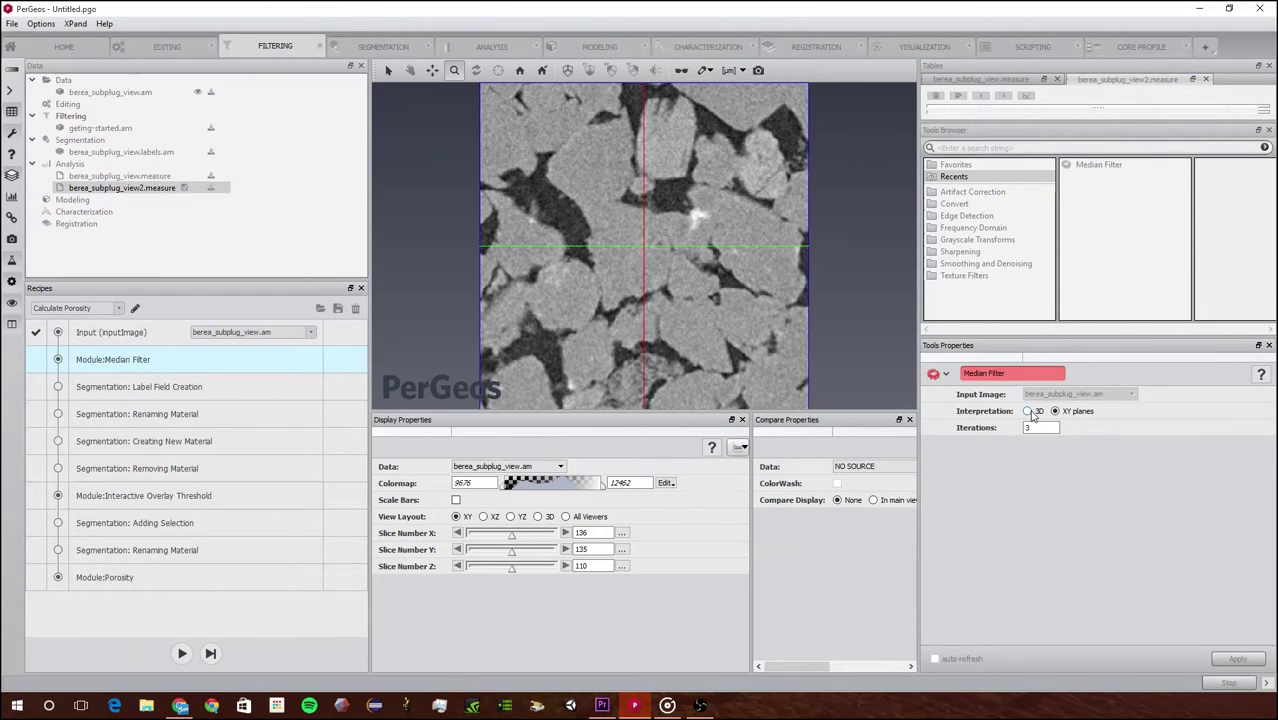
Rerun with 3D median filtering, a lowered threshold and XY-plane porosity, giving mean fraction 0.180739.
left_click(1030, 412)
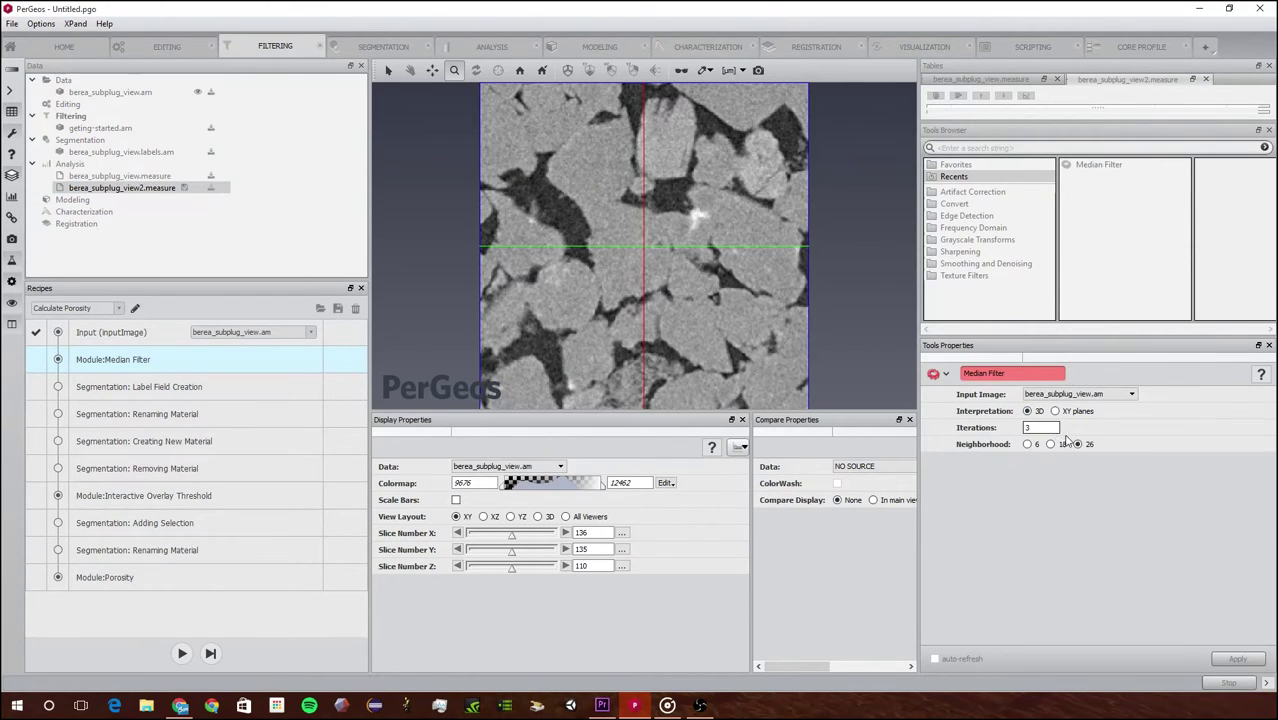
left_click(180, 654)
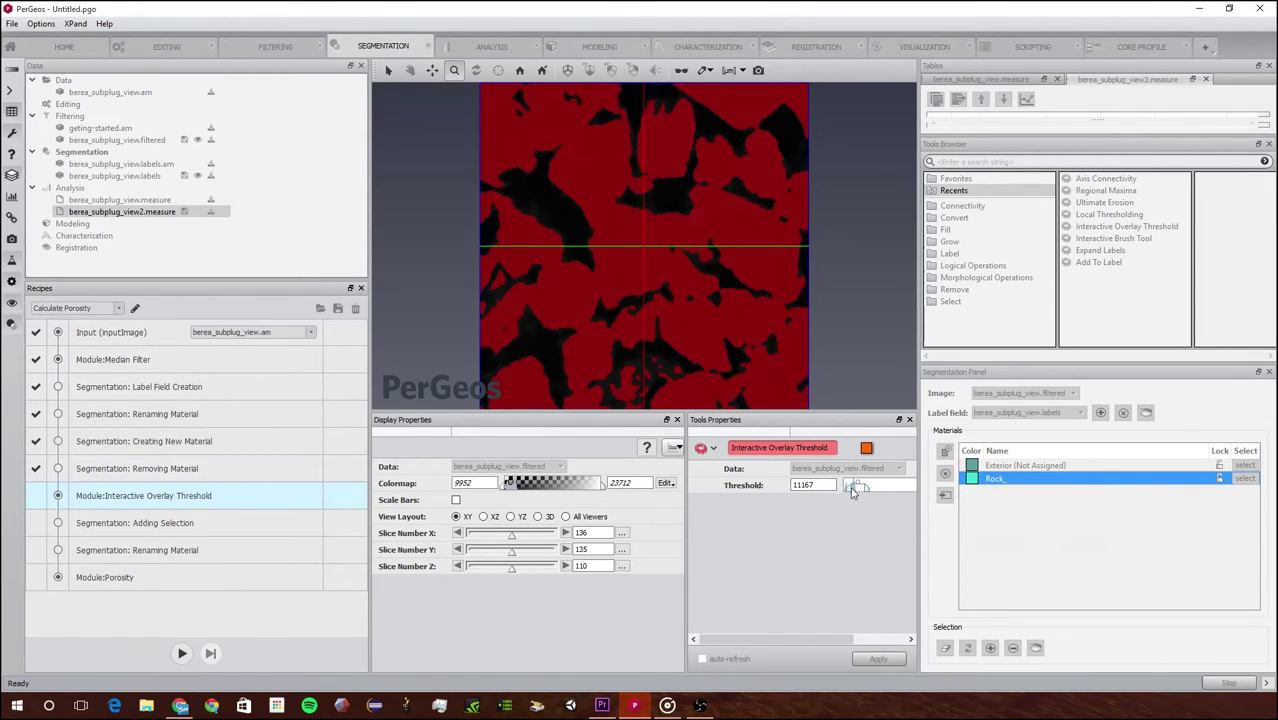
left_click_drag(853, 492, 850, 487)
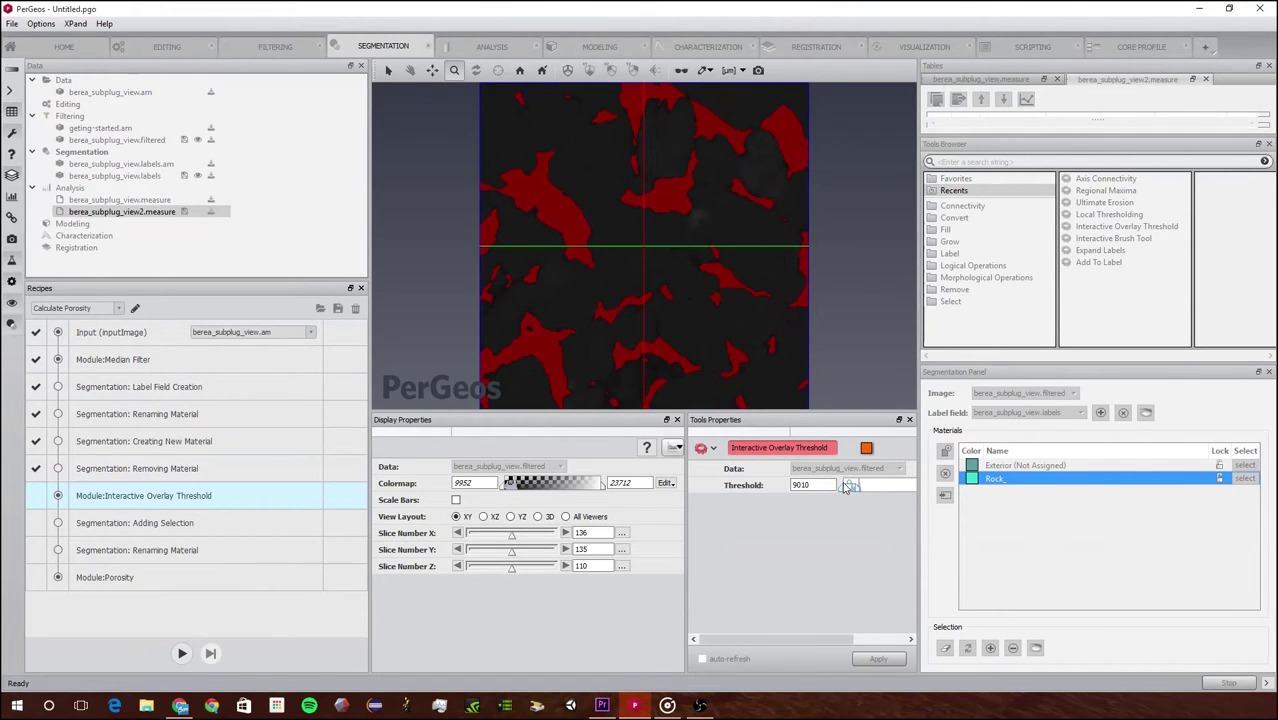
left_click(181, 654)
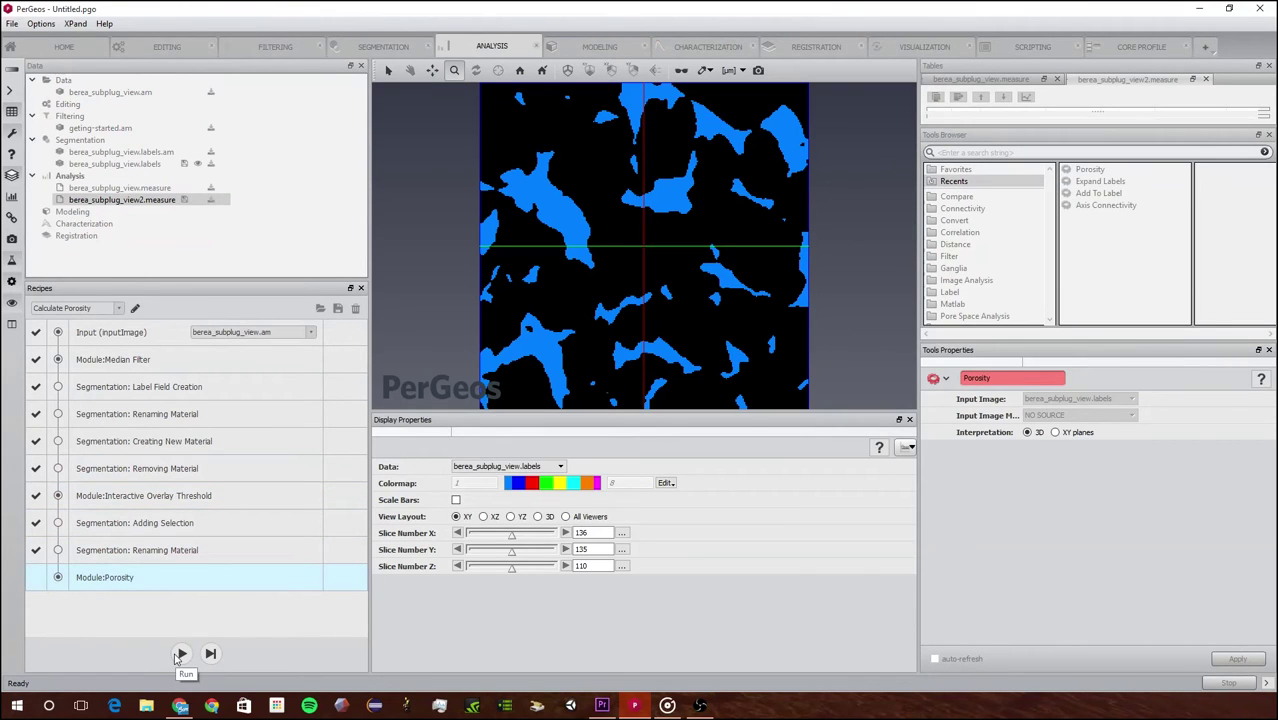
left_click(1056, 433)
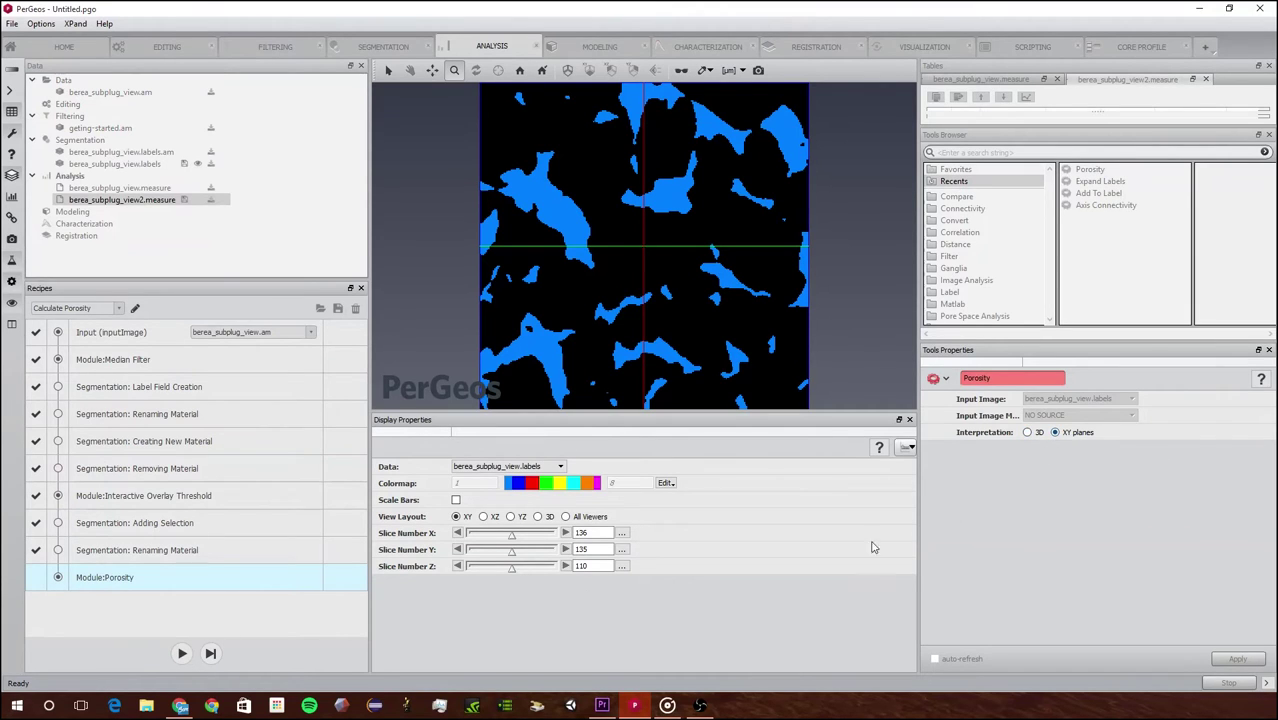
left_click(184, 655)
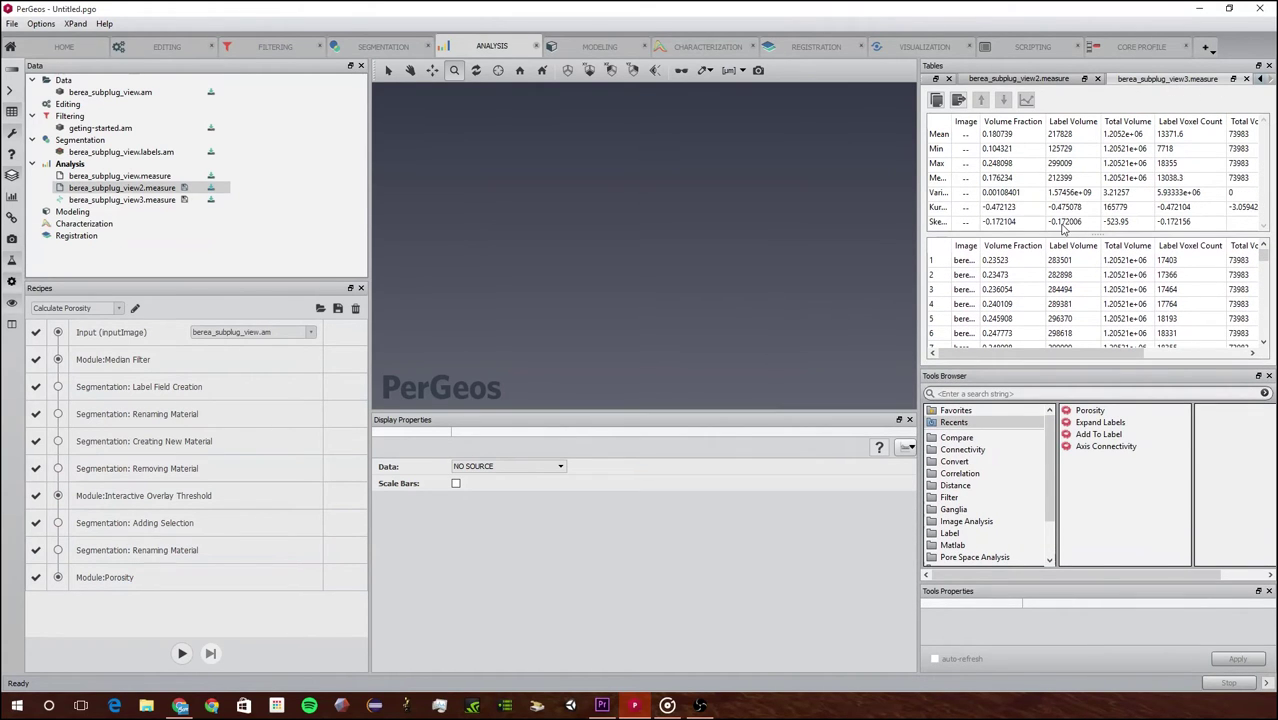
Select the original berea volume and begin exiting PerGeos, then cancel the exit.
left_click(110, 92)
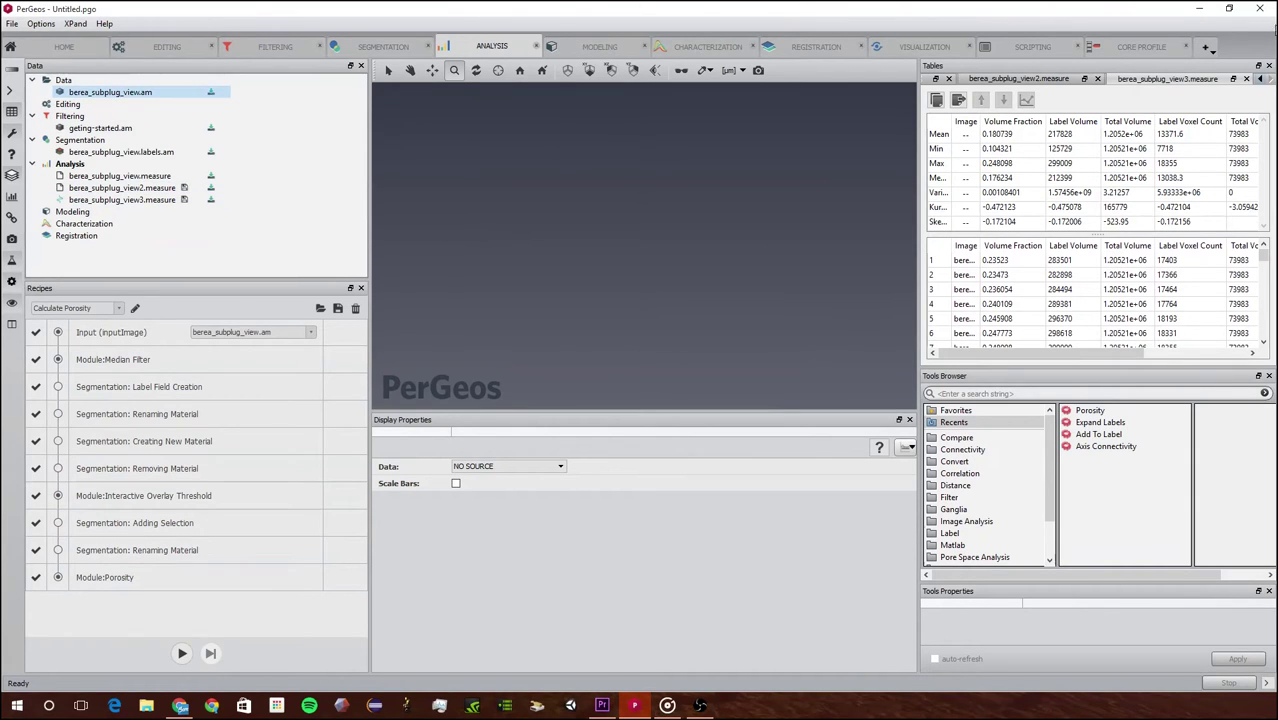
left_click(1259, 8)
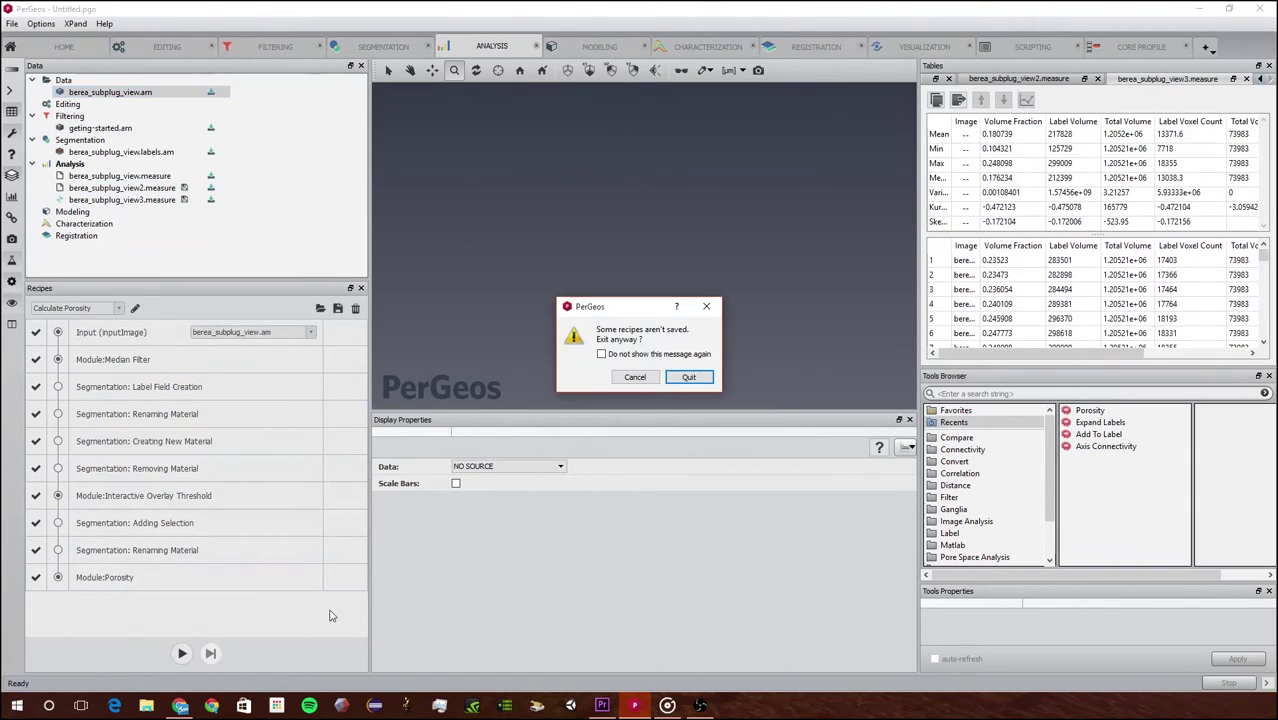
left_click(688, 377)
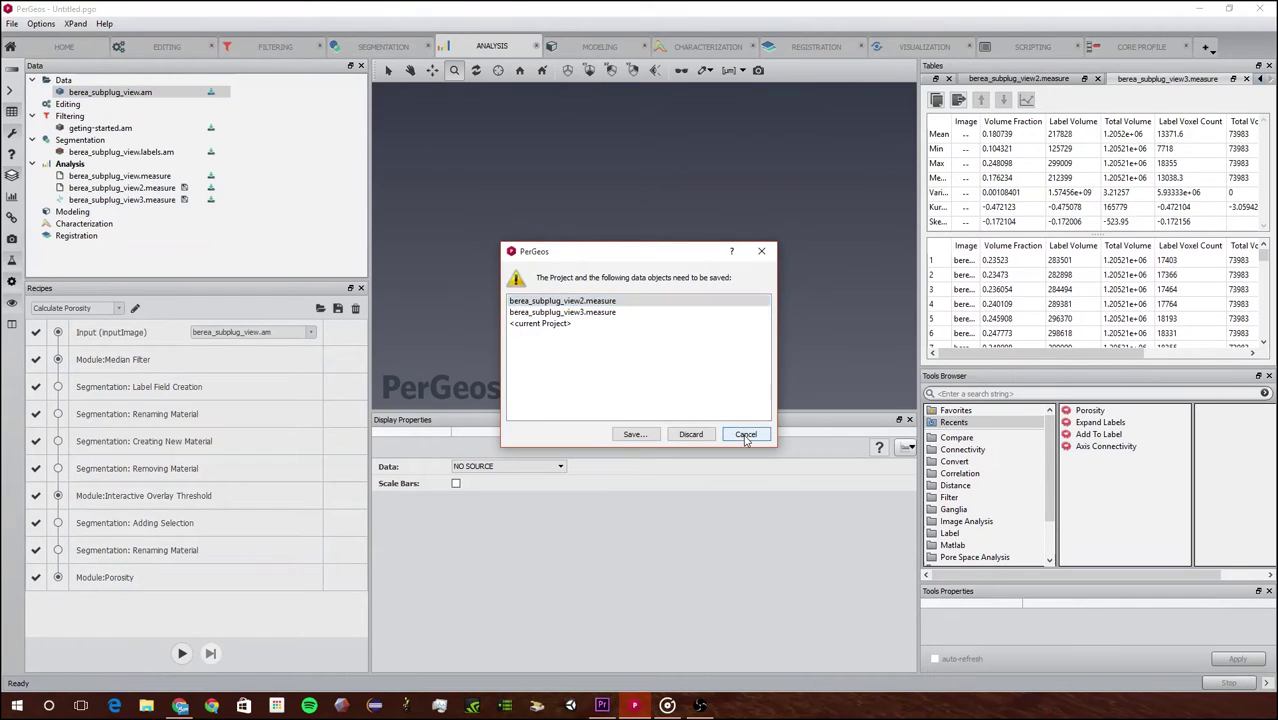
left_click(746, 434)
Start a new empty project, discarding and removing the unsaved data and measure results.
left_click(12, 23)
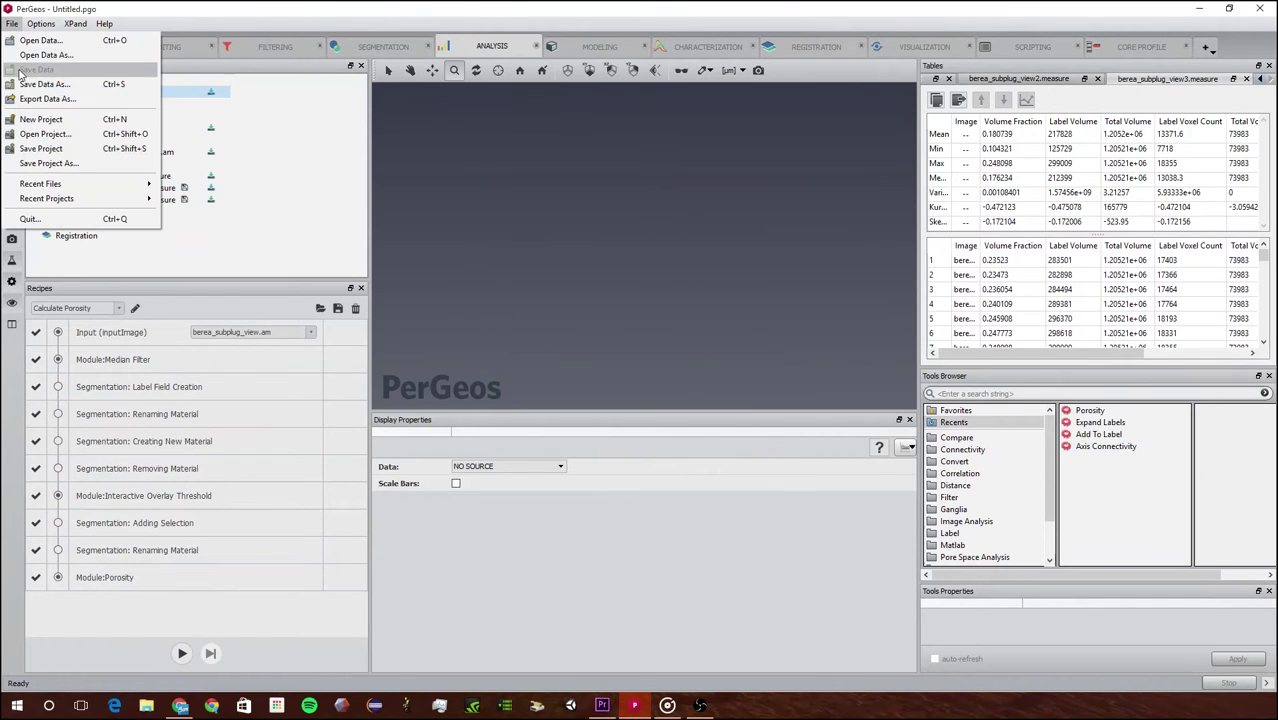
left_click(62, 120)
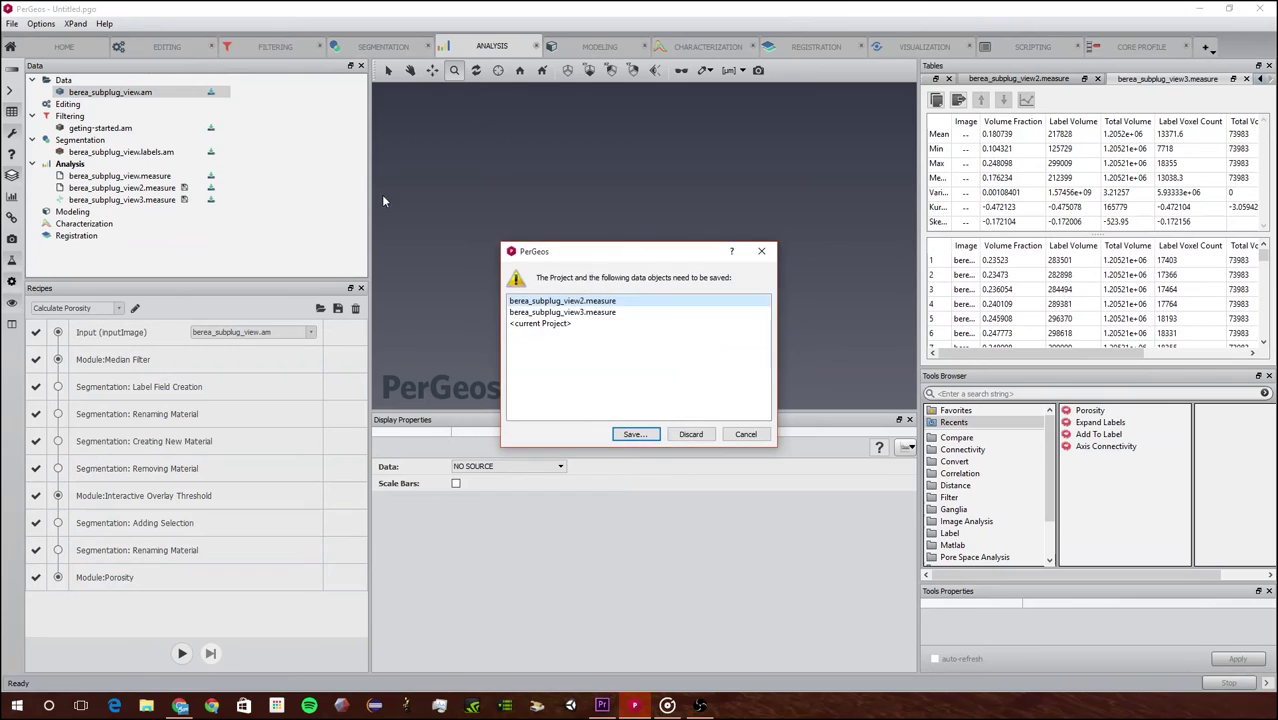
left_click(690, 434)
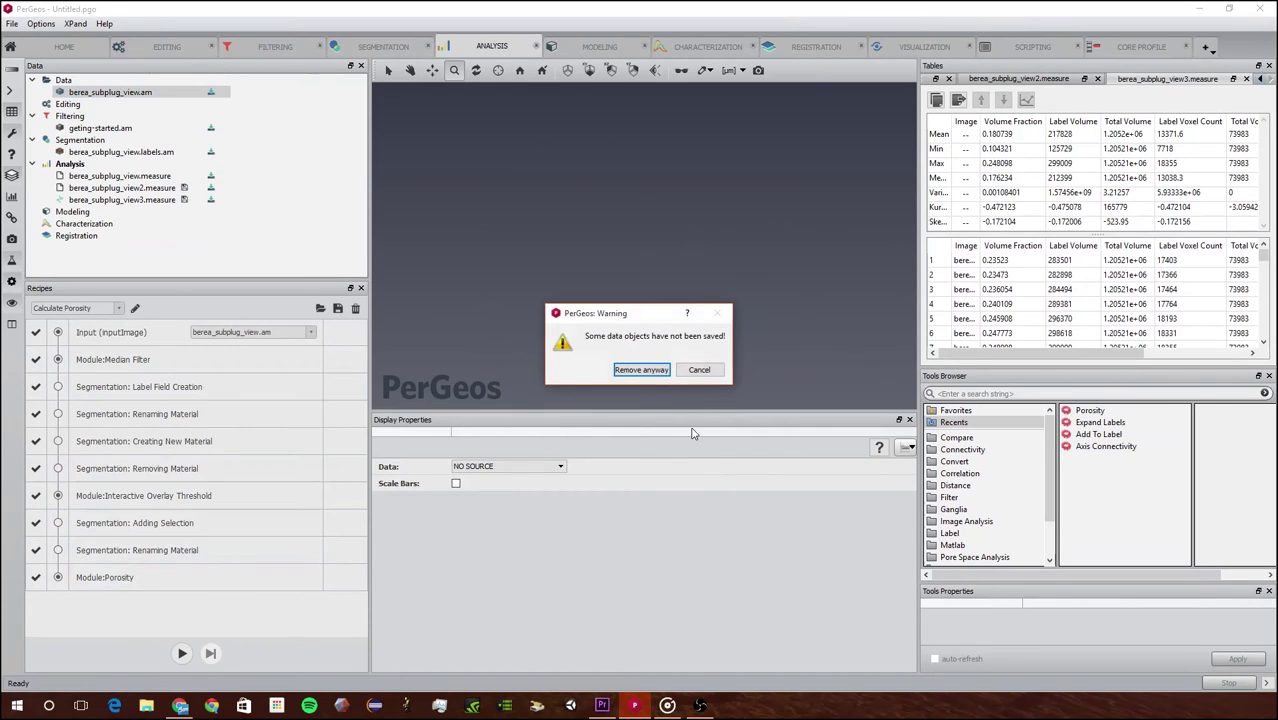
left_click(645, 370)
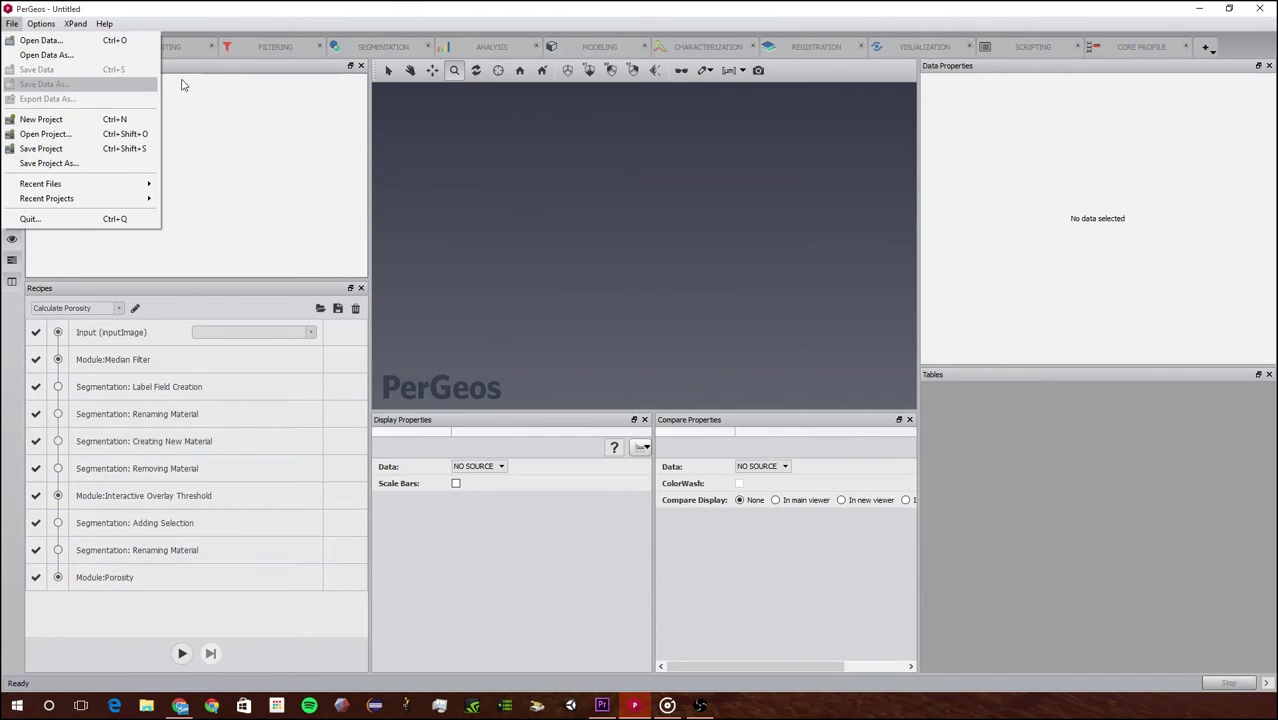
Load sinteredglass.am from the tutorials data folder with File > Open Data.
left_click(14, 24)
left_click(30, 42)
double_click(186, 172)
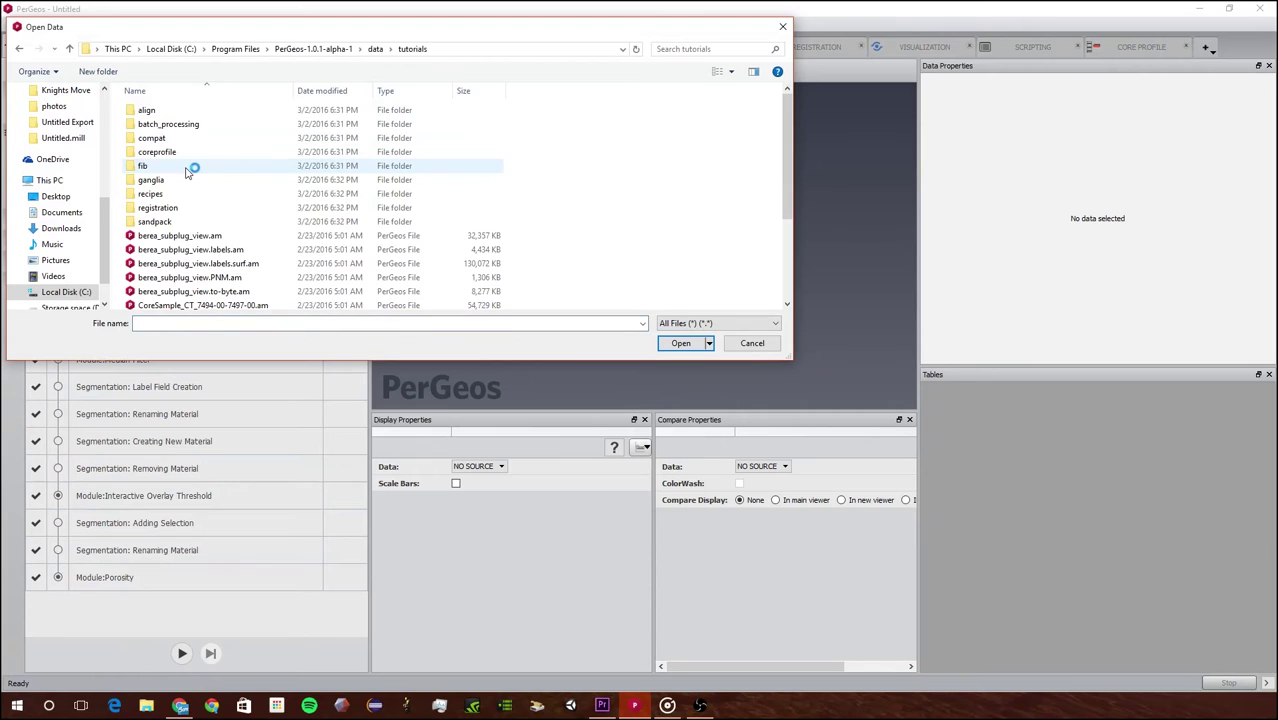
double_click(207, 240)
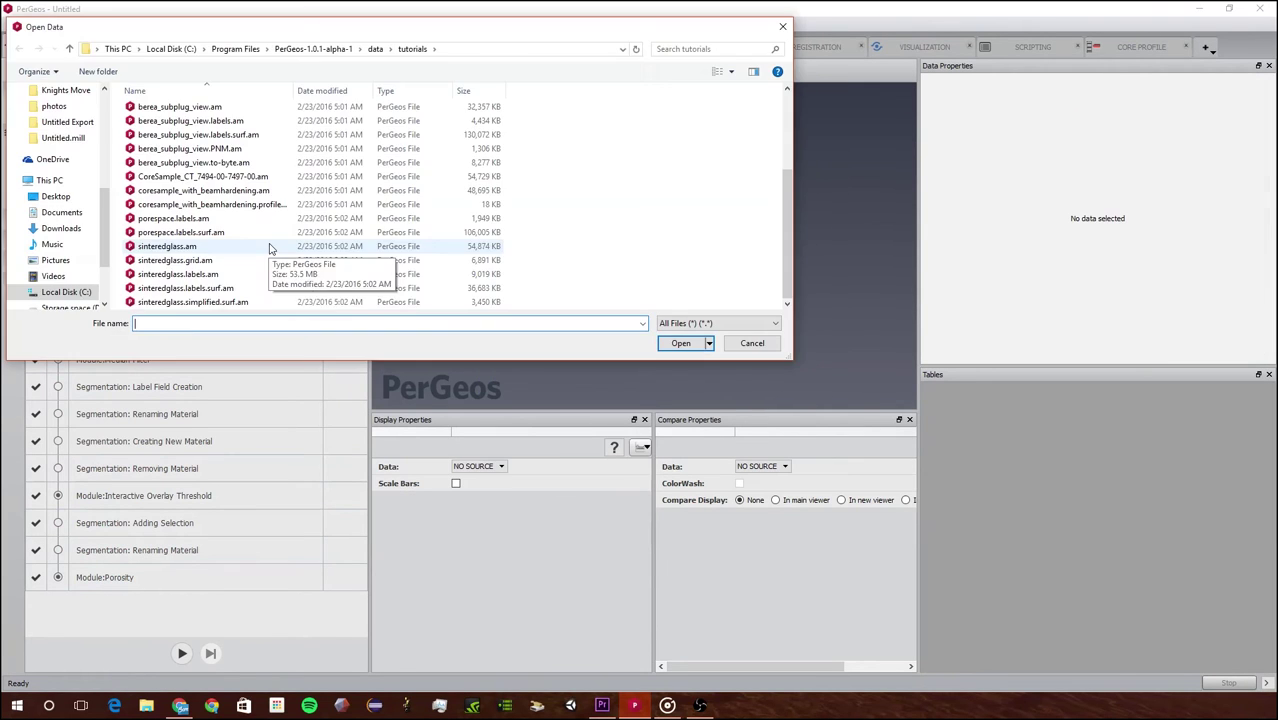
double_click(268, 243)
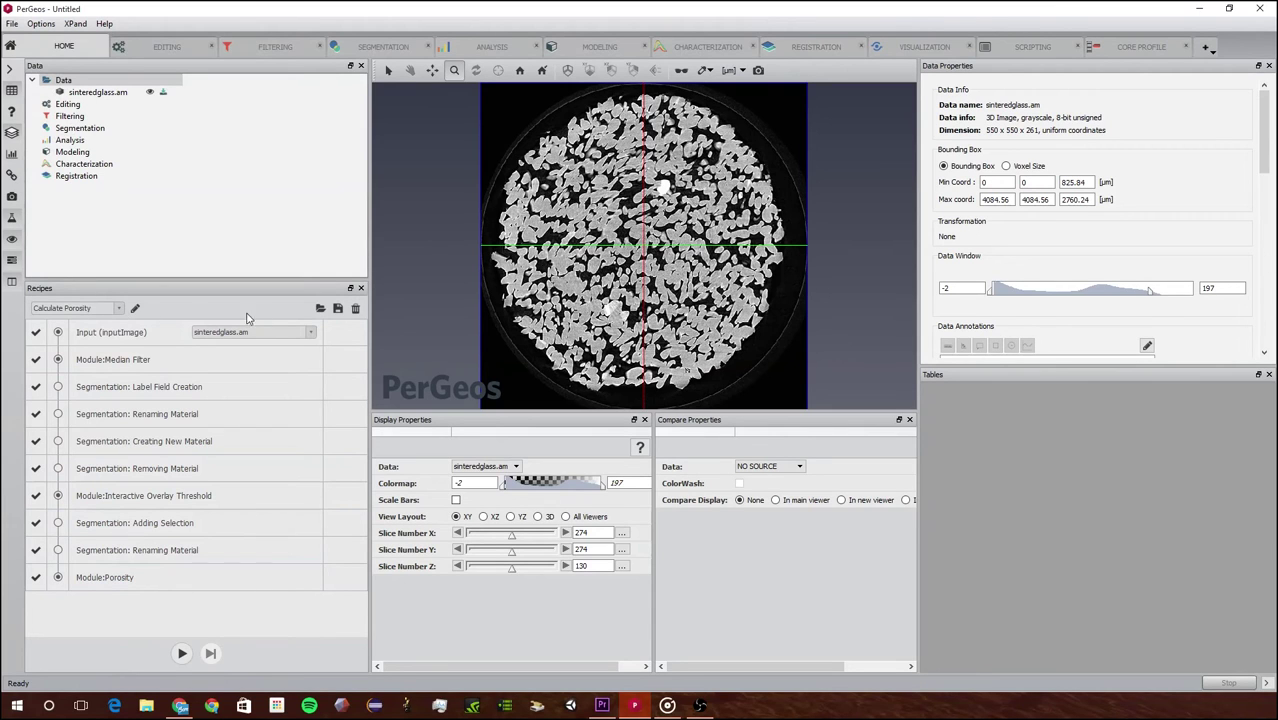
Load CalculatePorosity.hxrecipe from the Desktop and add a breakpoint at Median Filter.
left_click(320, 309)
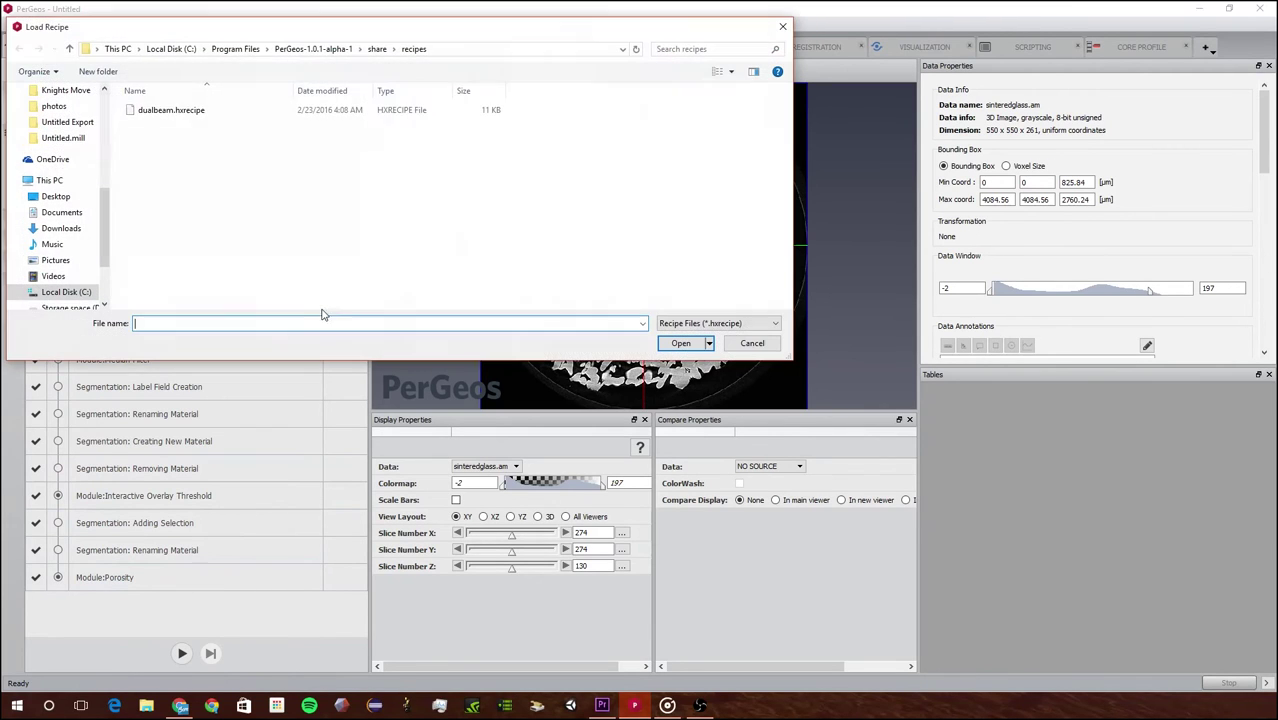
left_click(56, 196)
double_click(172, 110)
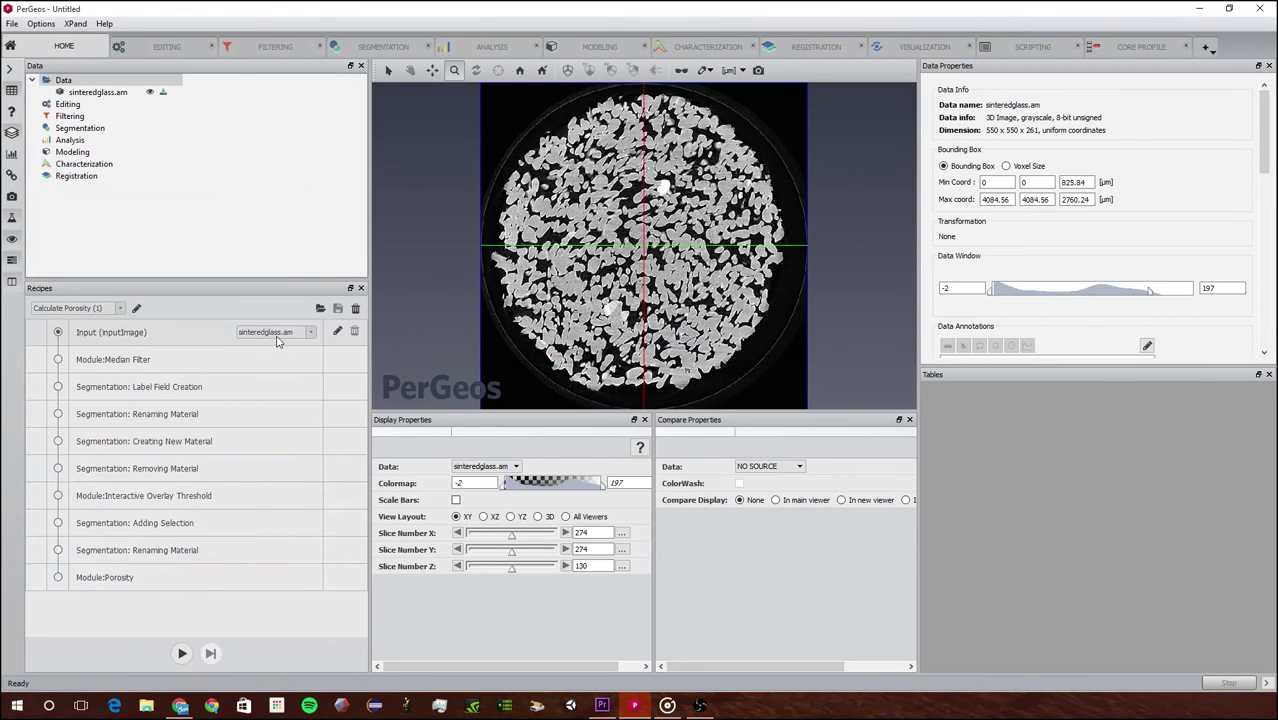
left_click(58, 359)
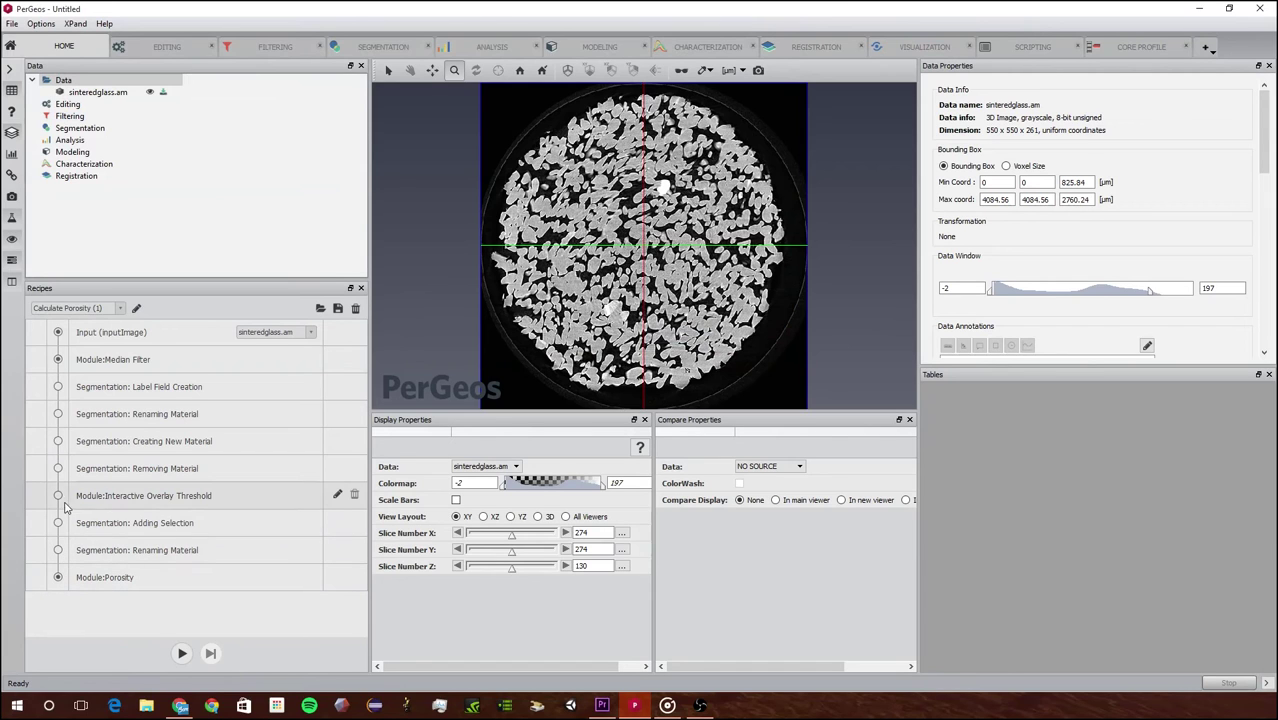
Break at Interactive Overlay Threshold, run with threshold 94–245, producing volume fraction 0.407705.
left_click(58, 495)
left_click(183, 654)
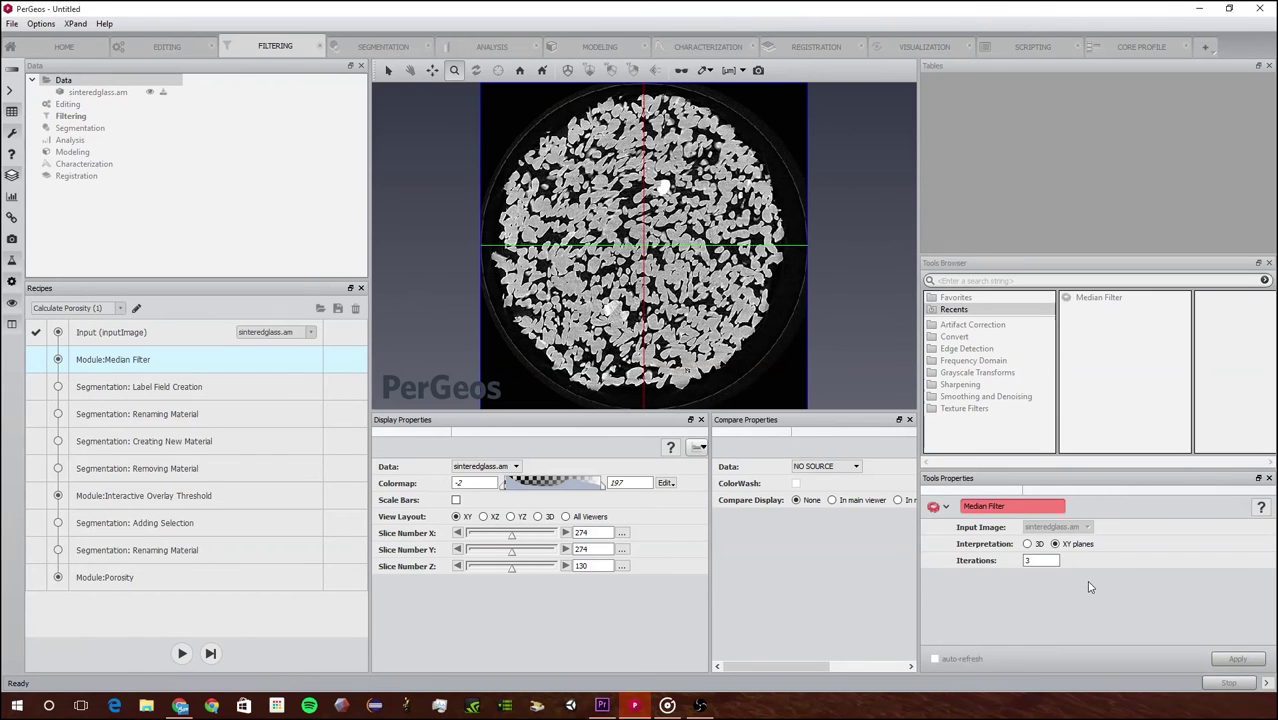
left_click(181, 653)
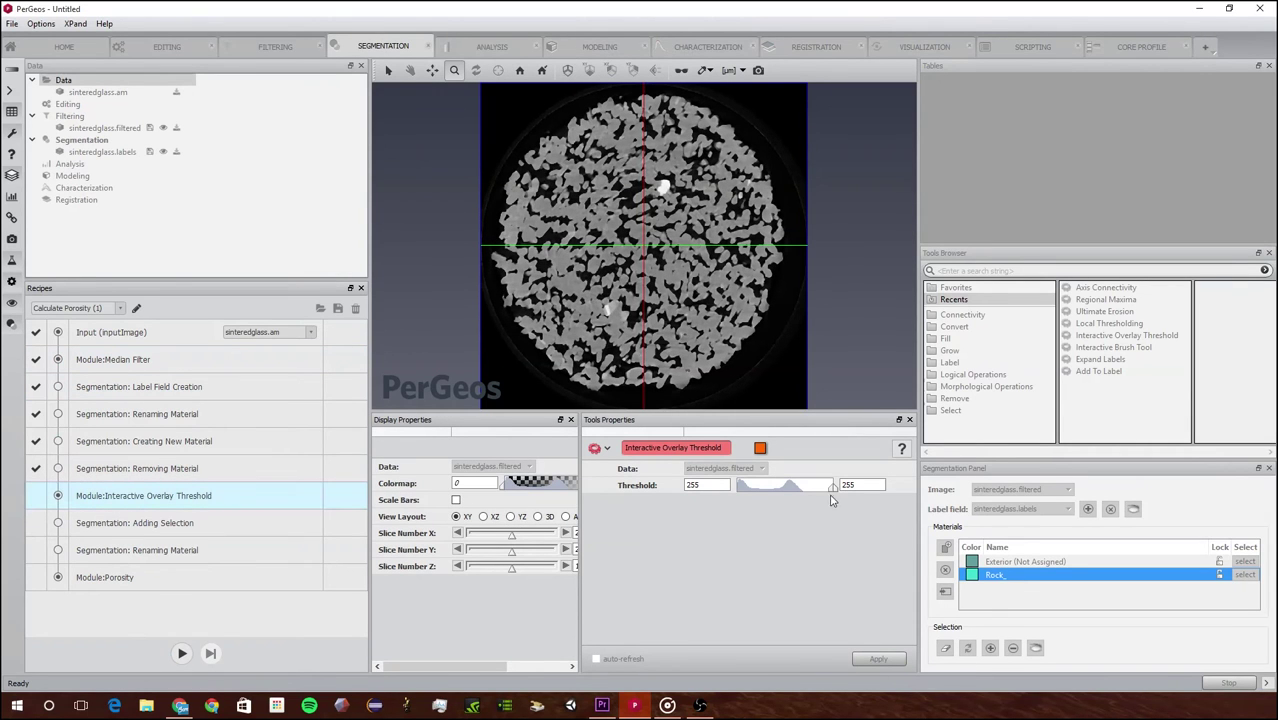
left_click_drag(830, 490, 799, 487)
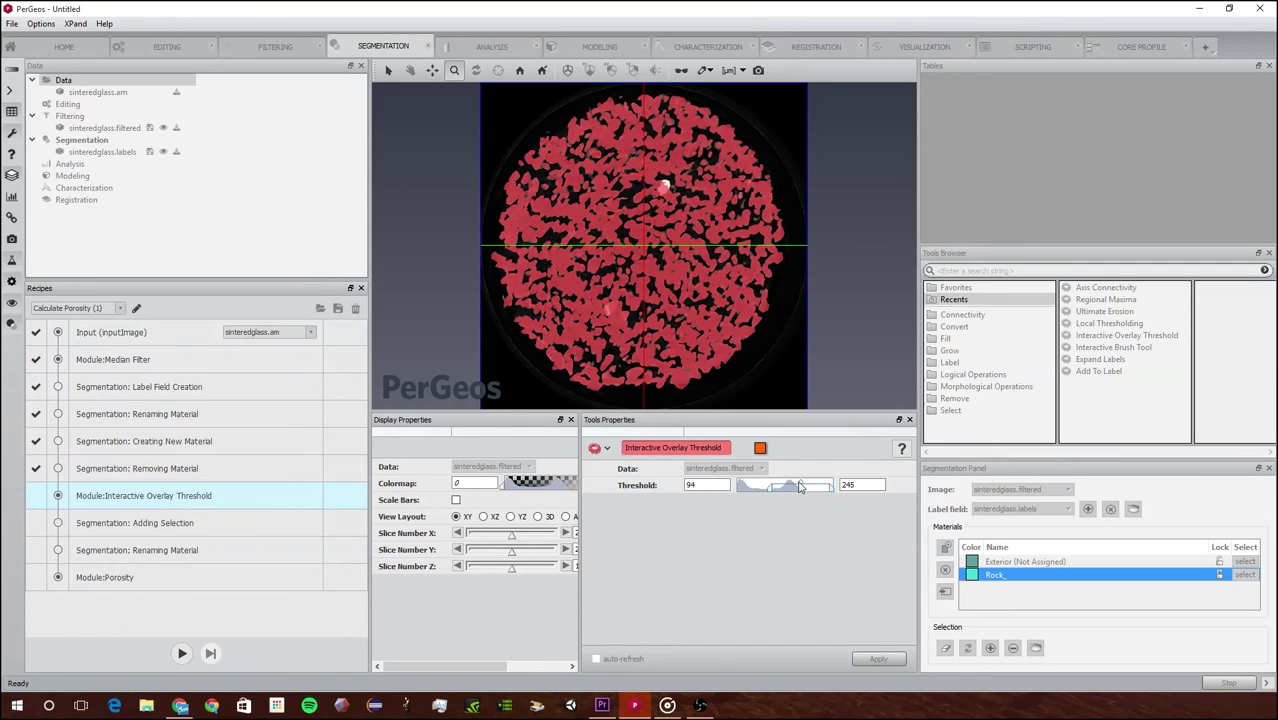
left_click(181, 654)
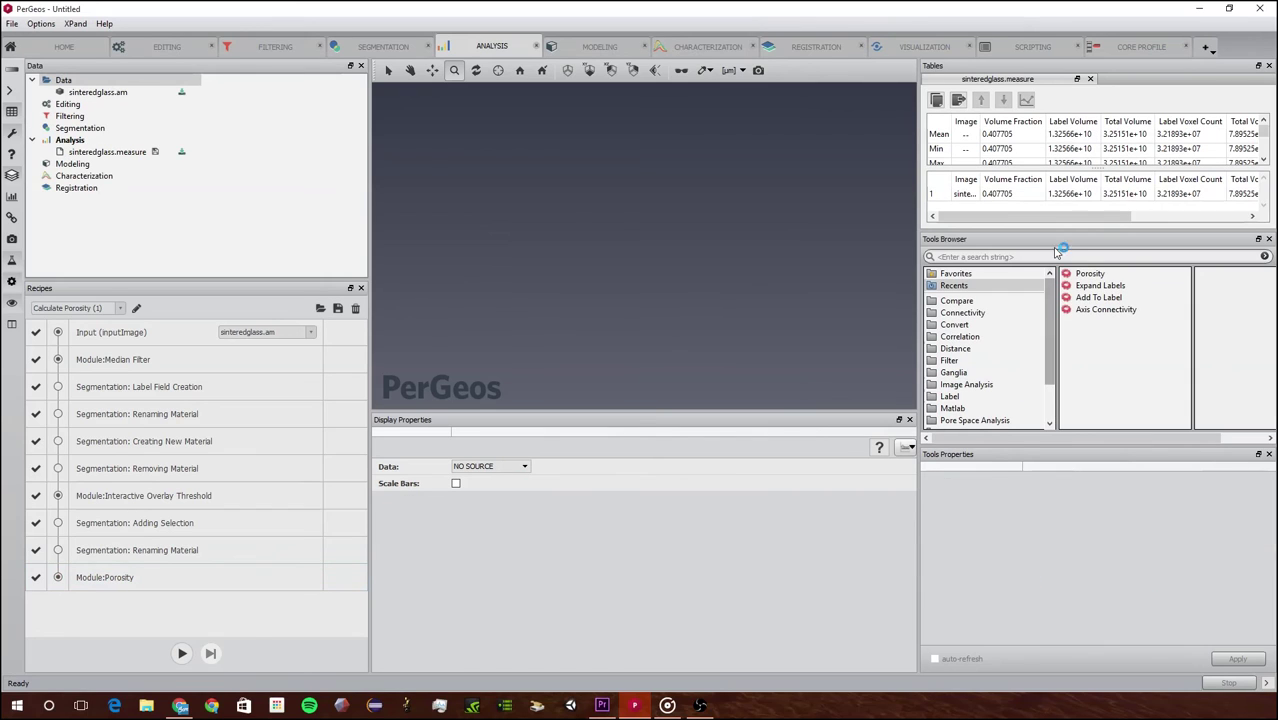
Enlarge the results table area, then review Options > Preferences and close it with OK.
left_click_drag(1078, 228, 1078, 365)
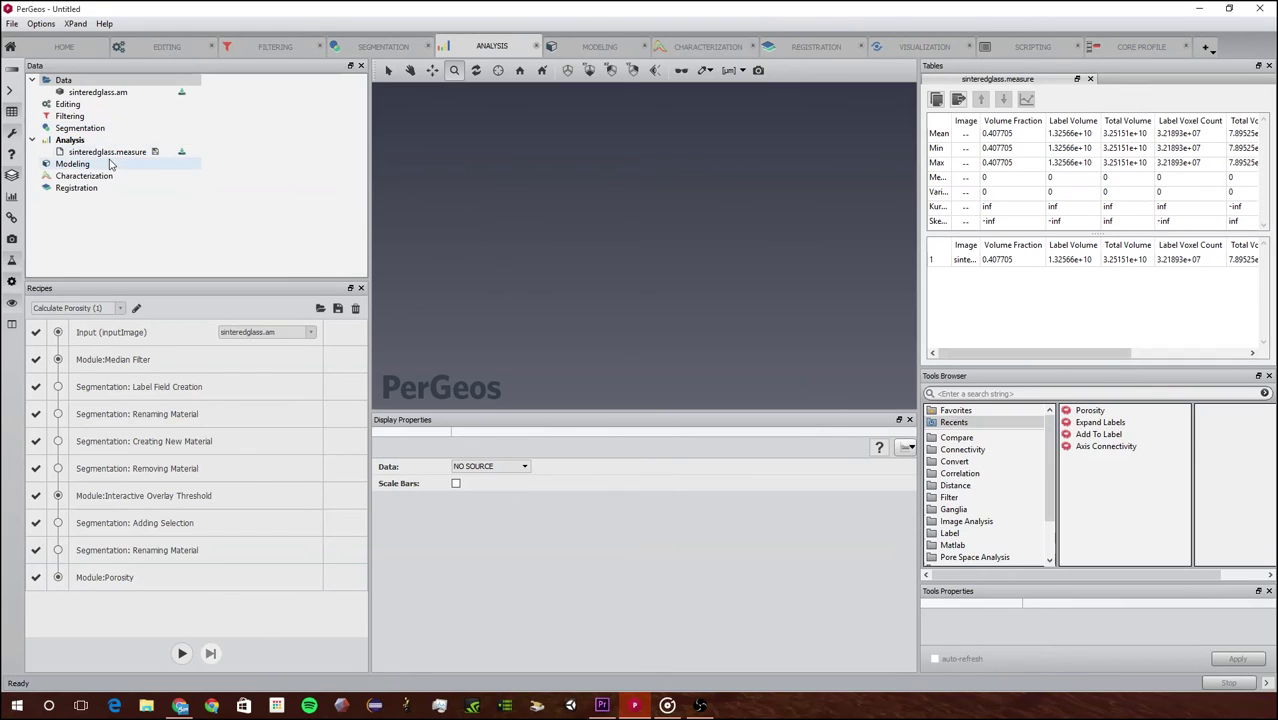
left_click(114, 92)
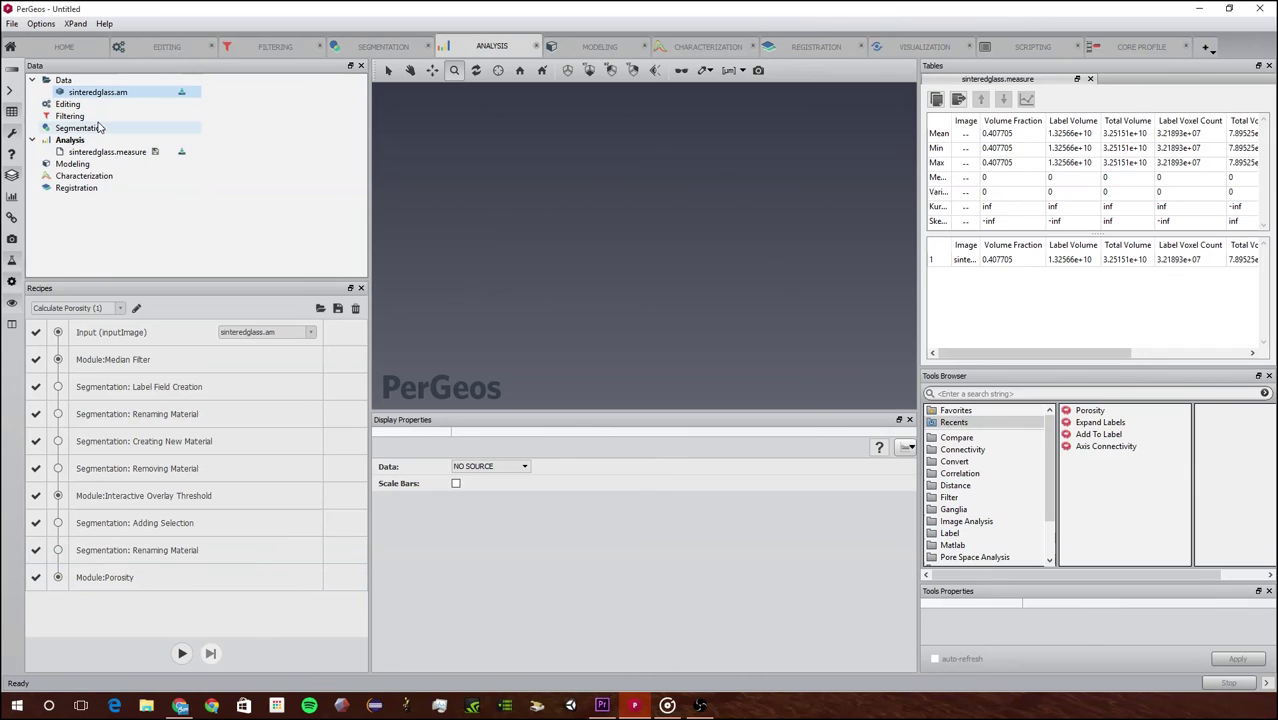
left_click(40, 24)
left_click(55, 52)
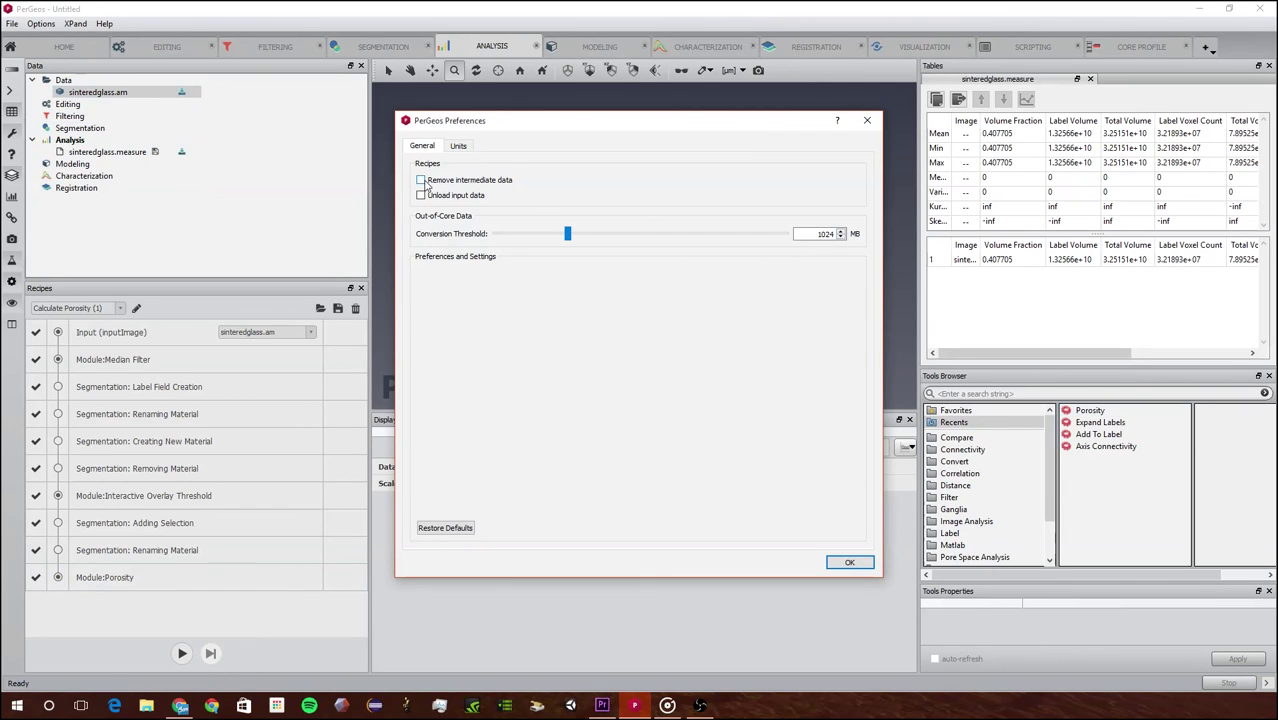
left_click(847, 562)
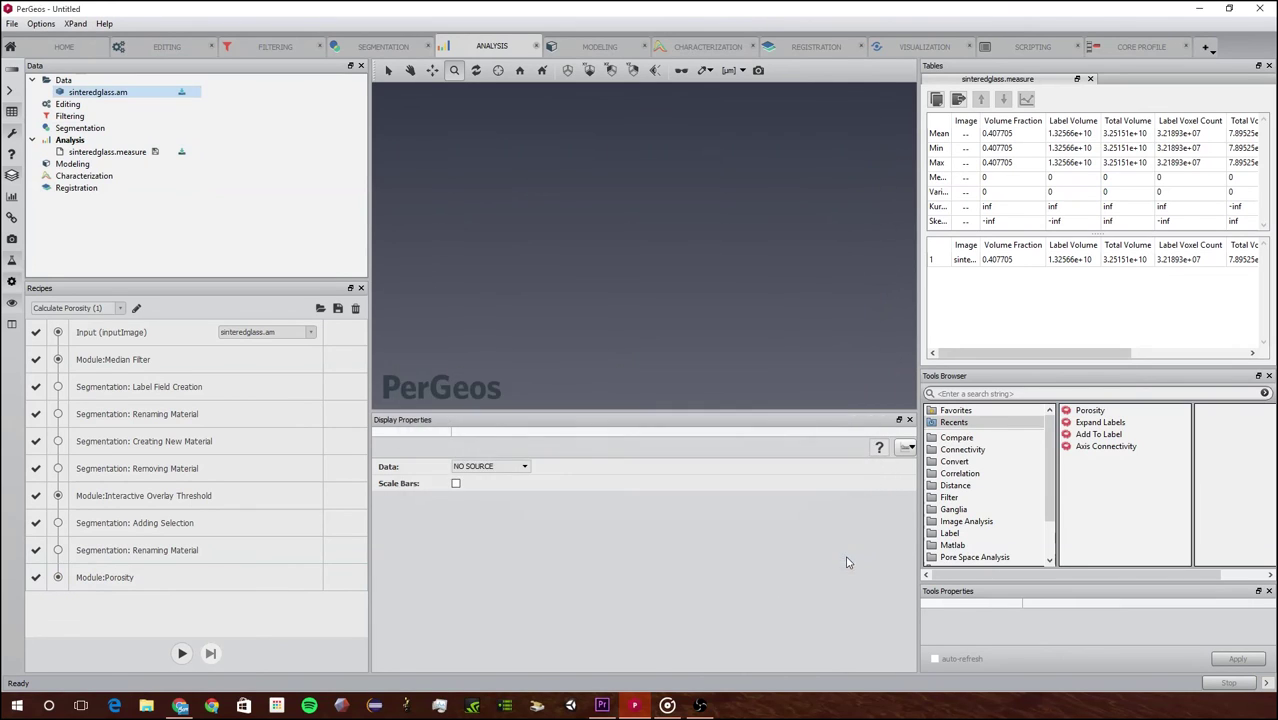
left_click(121, 152)
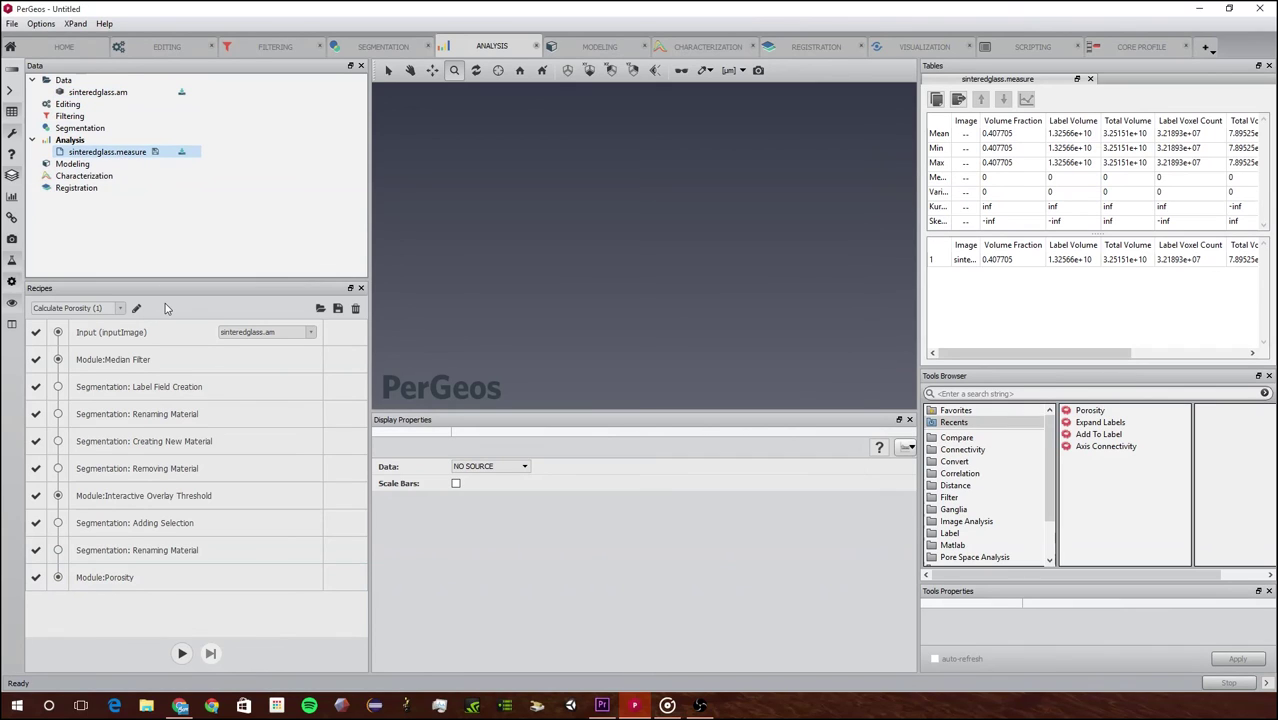